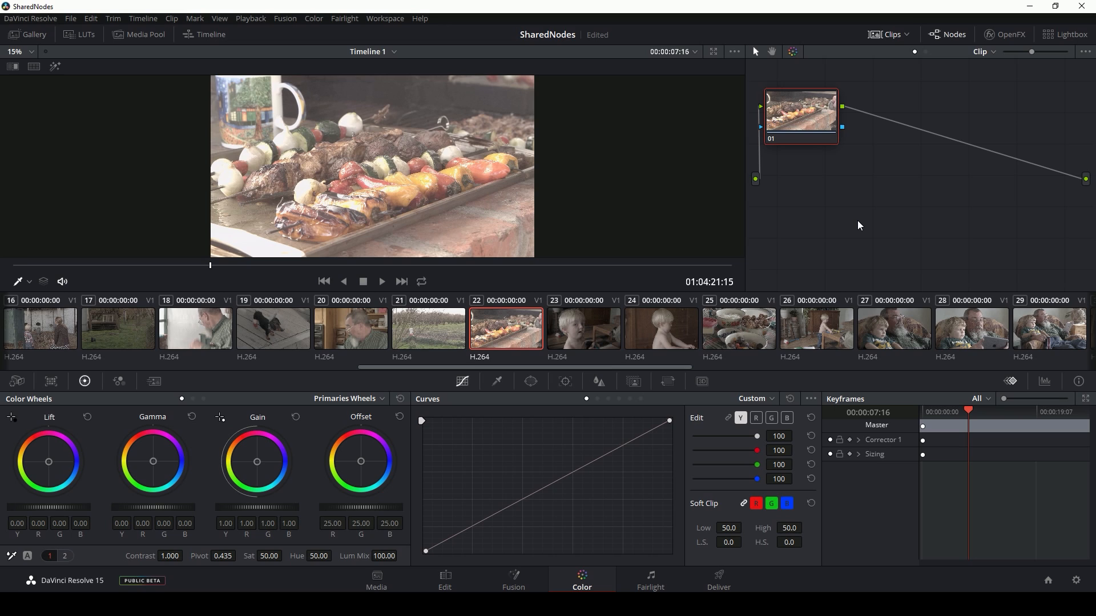
# Step: Reposition node 01 of clip 22 in the node graph and set its gamma to -0.10 and gain to 1.07
pyautogui.moveTo(806, 124); pyautogui.dragTo(874, 145)
pyautogui.moveTo(269, 505); pyautogui.dragTo(268, 510)
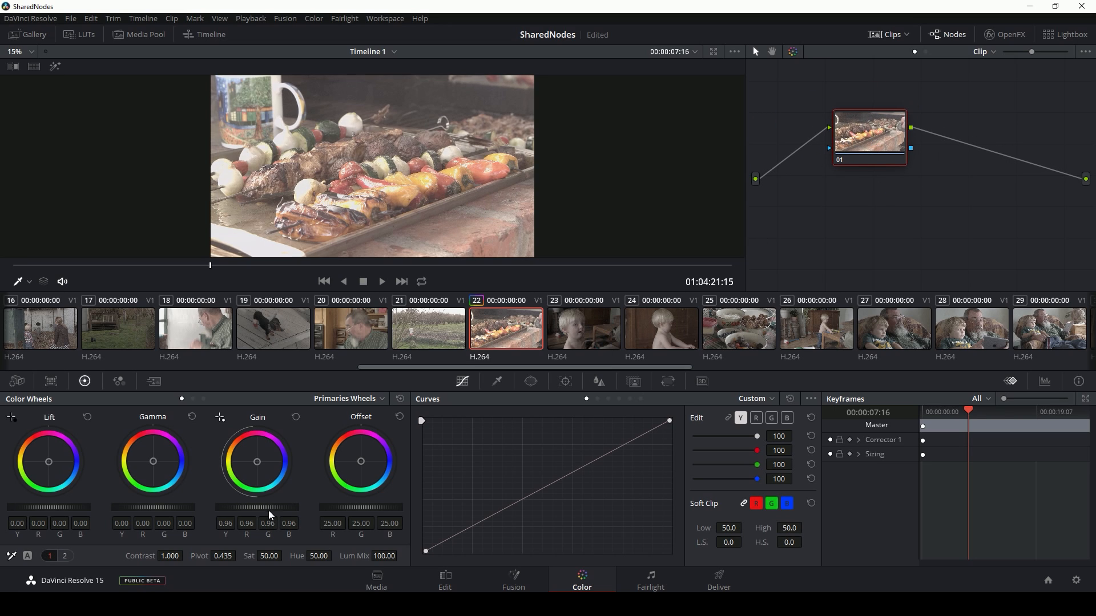
pyautogui.moveTo(178, 509); pyautogui.dragTo(157, 504)
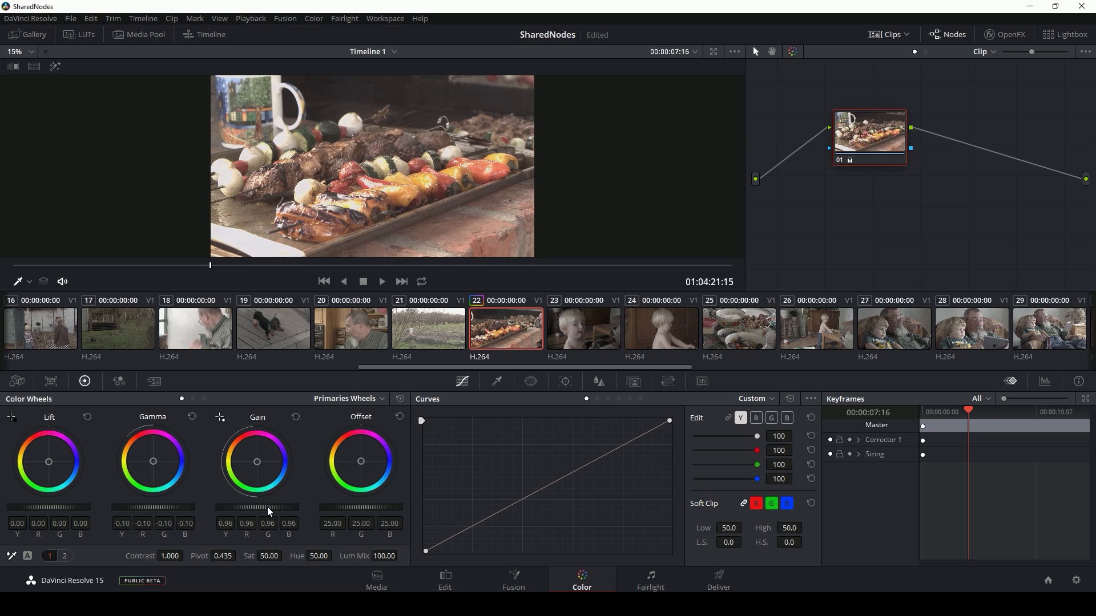
pyautogui.moveTo(267, 506); pyautogui.dragTo(354, 512)
# Step: Shape a gentle S-curve with all channels linked on clip 22, and set lift to -0.04, gain to 0.95 and saturation to 62.80
pyautogui.moveTo(588, 465); pyautogui.dragTo(584, 453)
pyautogui.moveTo(484, 514); pyautogui.dragTo(467, 530)
pyautogui.click(729, 418)
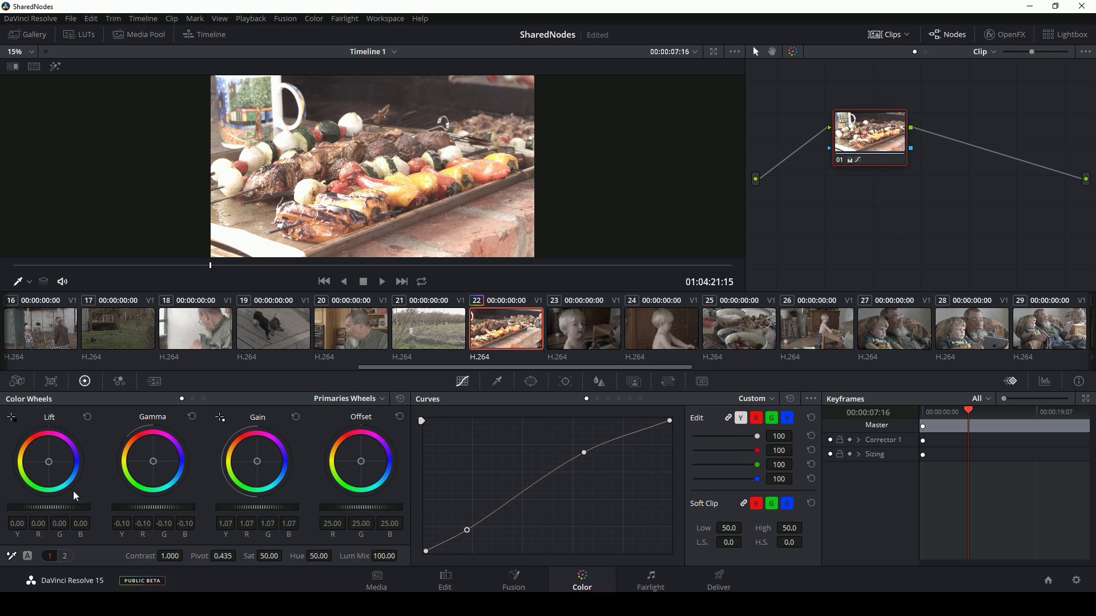
pyautogui.moveTo(71, 506); pyautogui.dragTo(58, 514)
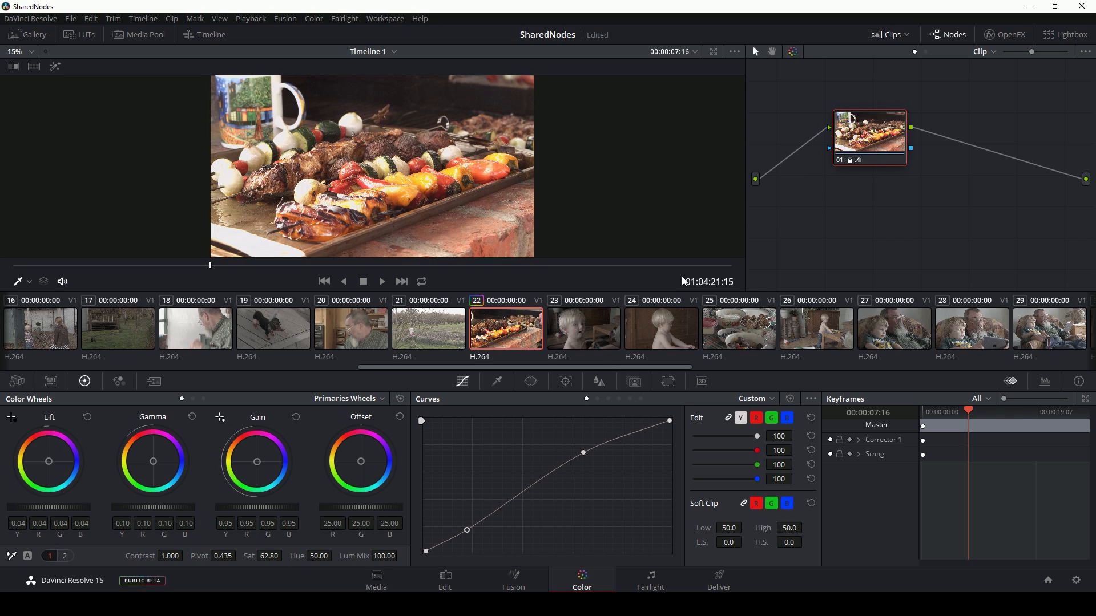
# Step: Copy clip 22's grade to clips 24 and 25, and scrub through clip 25 to 00:00:19:07
pyautogui.click(668, 330)
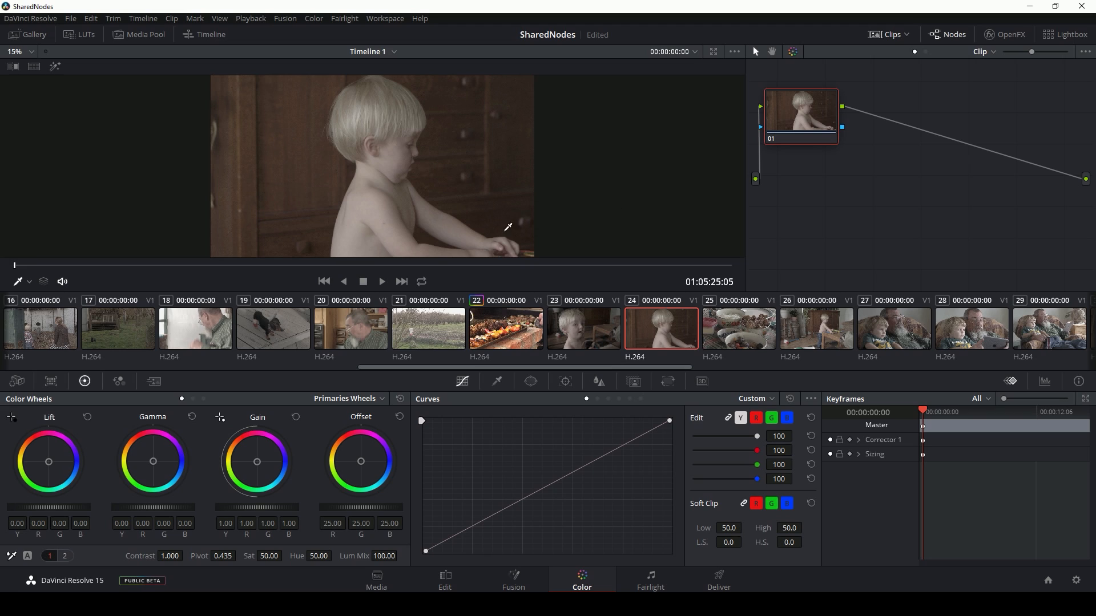
pyautogui.middleClick(506, 331)
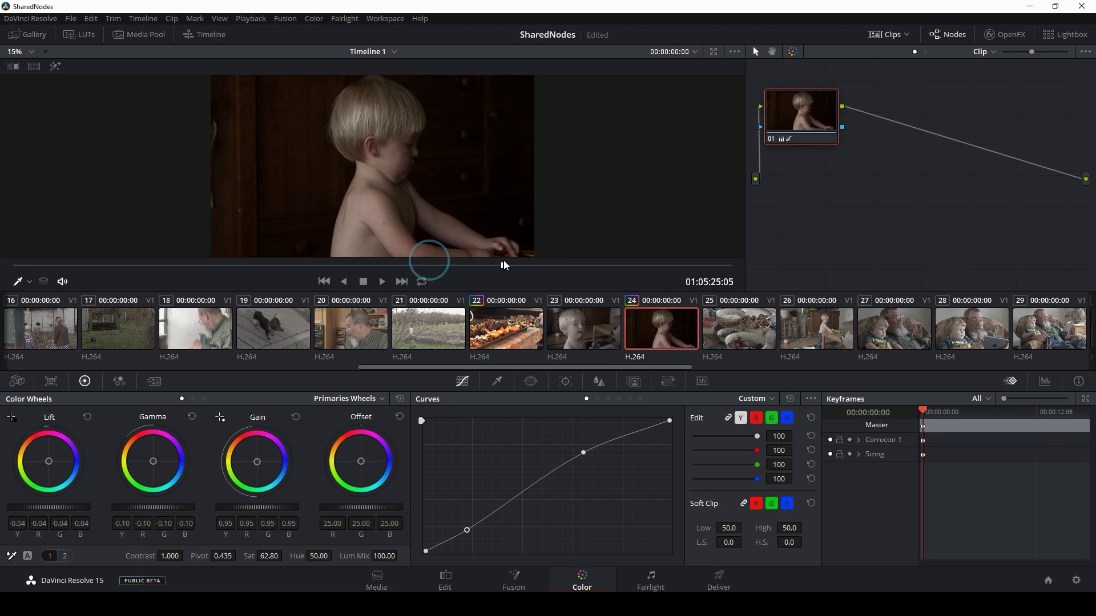
pyautogui.moveTo(503, 264); pyautogui.dragTo(555, 266)
pyautogui.moveTo(354, 264); pyautogui.dragTo(467, 266)
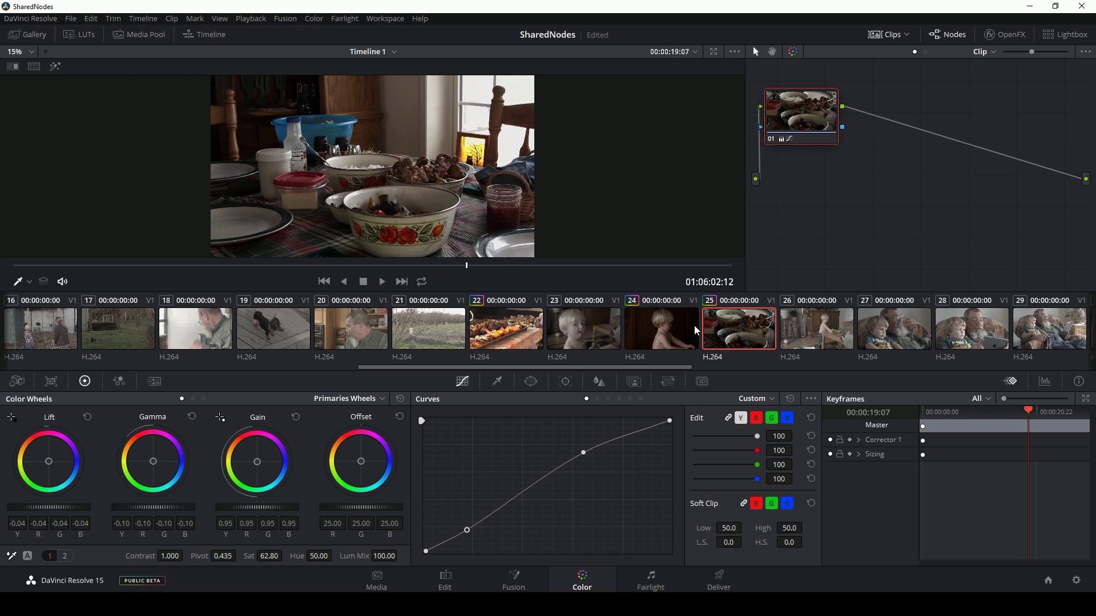
# Step: Shift clip 22's lift toward blue with red -0.07, green -0.03 and blue -0.01, and compare clips 24 and 25
pyautogui.click(507, 328)
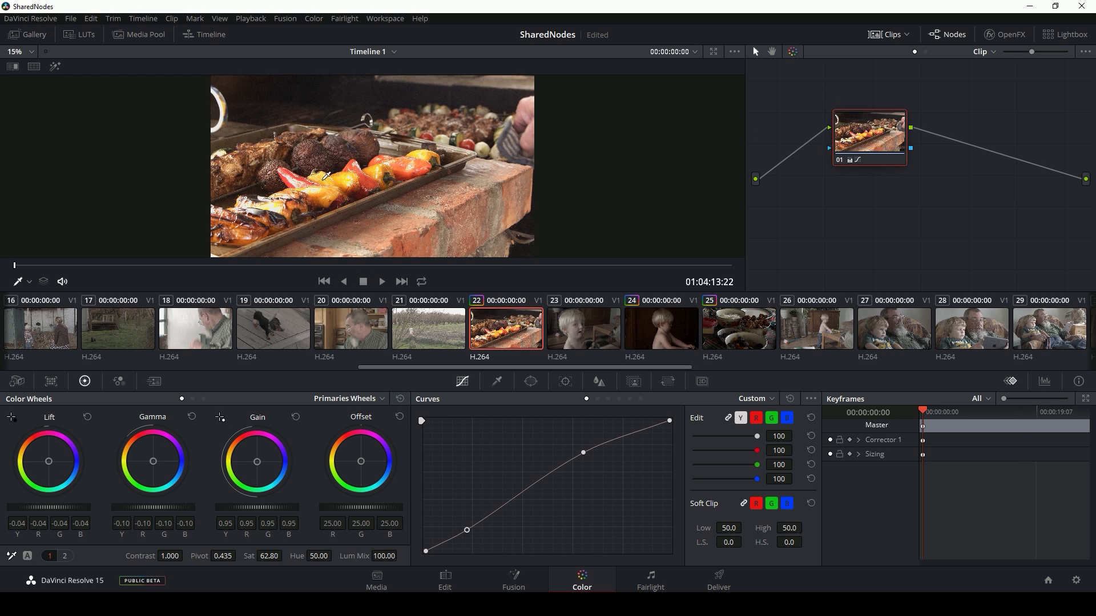
pyautogui.moveTo(55, 466); pyautogui.dragTo(55, 467)
pyautogui.click(654, 335)
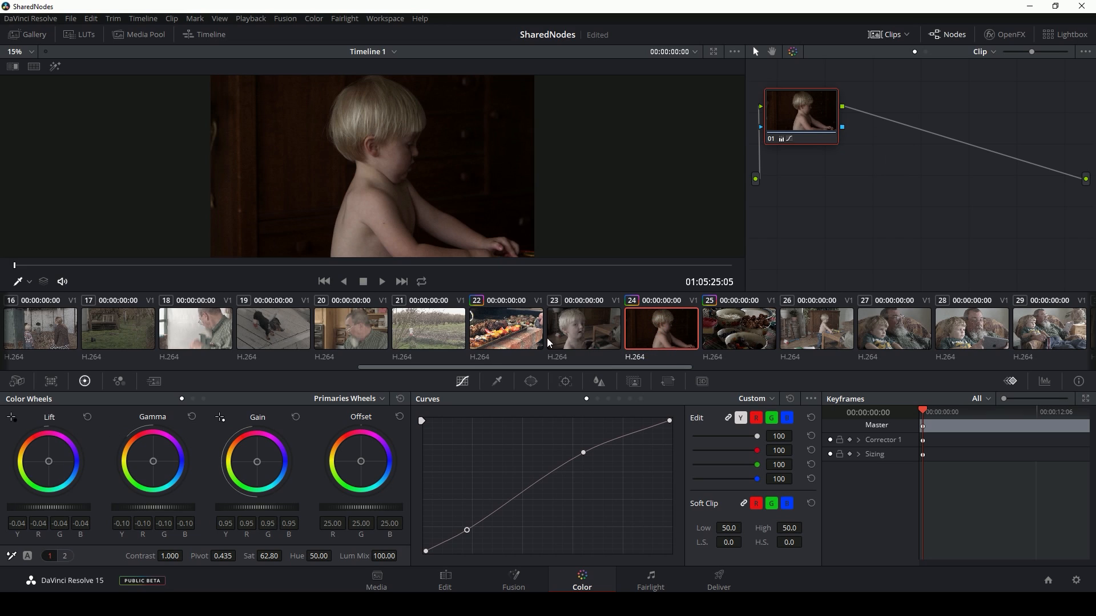
pyautogui.click(705, 339)
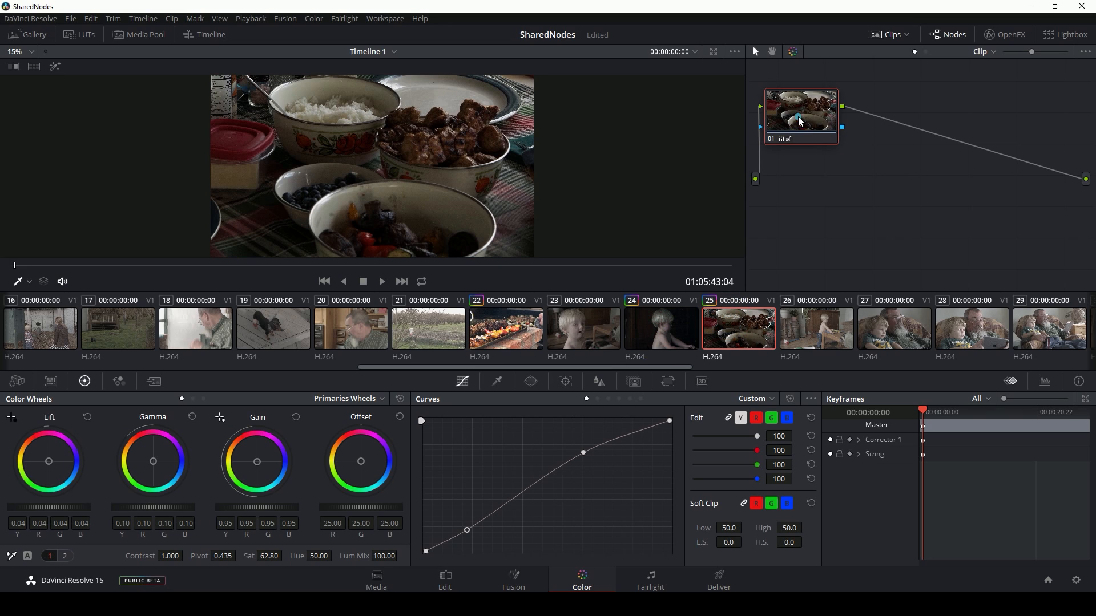
# Step: Add two serial nodes after node 01 on clip 25 and spread them out in the node graph
pyautogui.hotkey('alt', 's')
pyautogui.moveTo(946, 120); pyautogui.dragTo(954, 104)
pyautogui.hotkey('alt', 's')
pyautogui.moveTo(1047, 102); pyautogui.dragTo(1016, 170)
pyautogui.moveTo(944, 110); pyautogui.dragTo(915, 148)
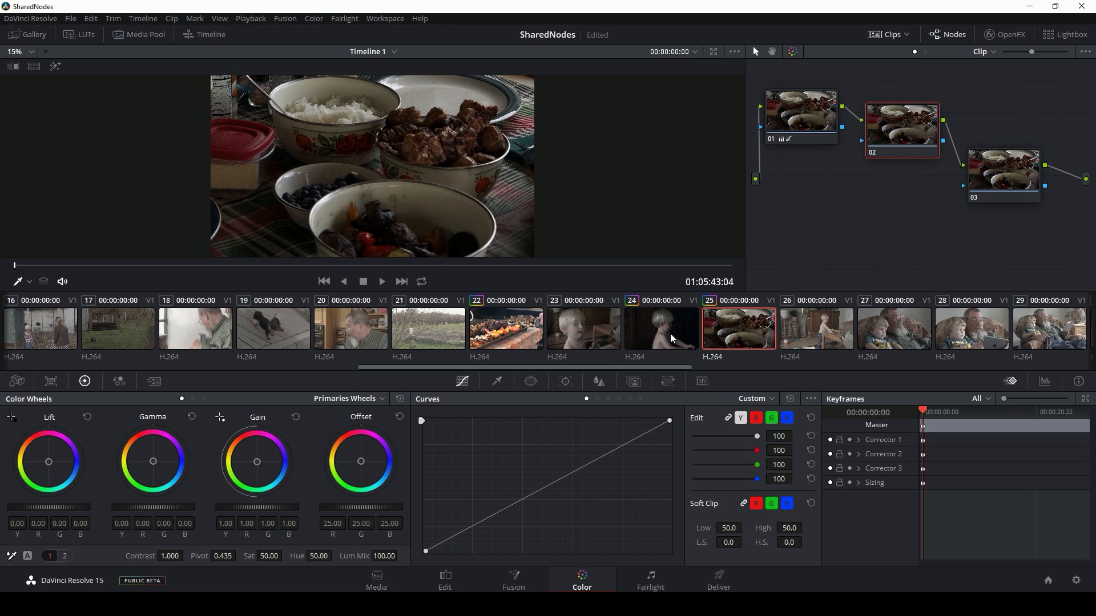
# Step: Compare the node graphs of clips 22 and 25, and undo the added nodes and copied grades on clips 24 and 25
pyautogui.click(537, 337)
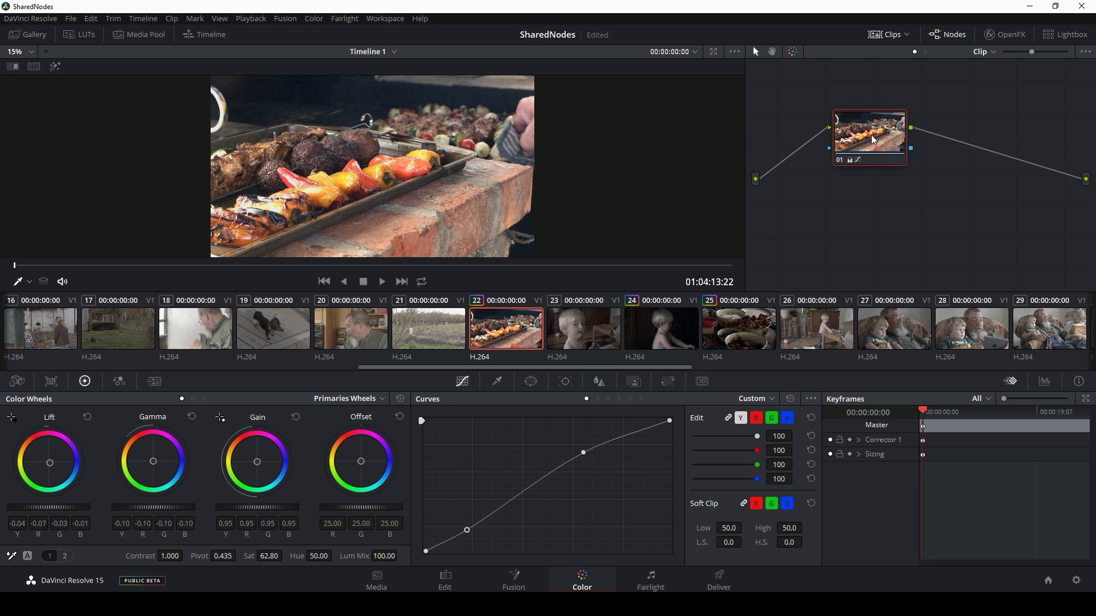
pyautogui.click(738, 328)
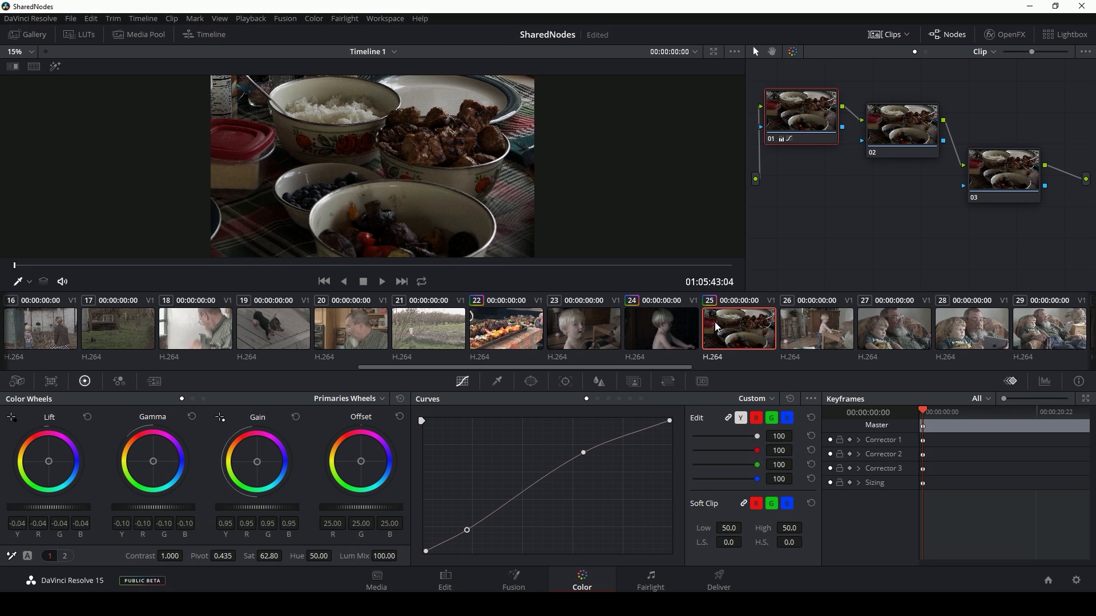
pyautogui.hotkey('ctrl', 'z')
# Step: Add clips 23 to 25 to a new group, accepting the default group name
pyautogui.click(505, 328)
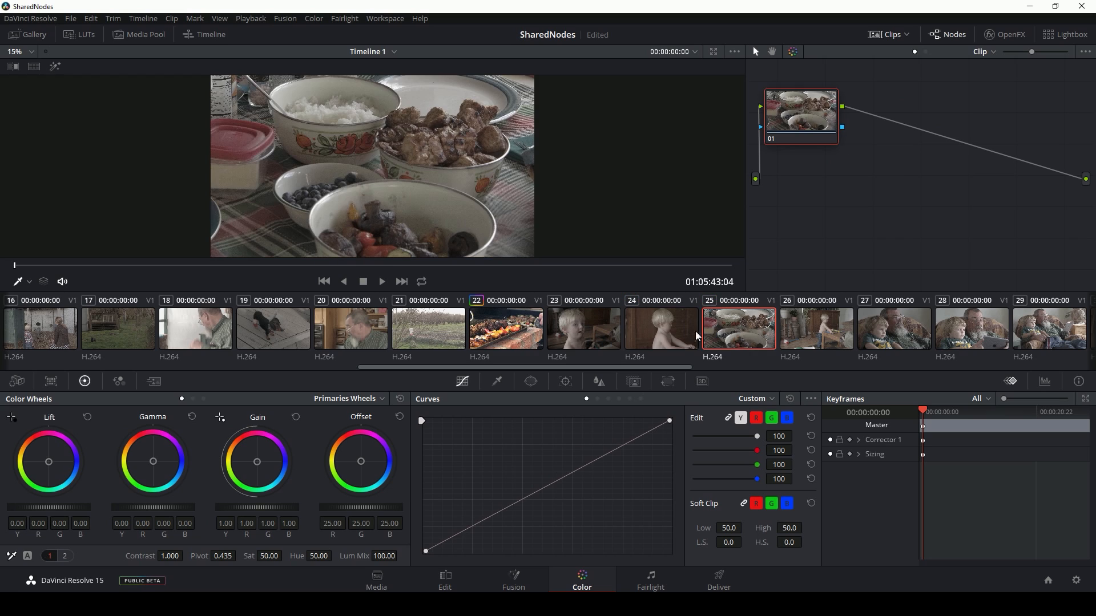
pyautogui.click(498, 323)
pyautogui.keyDown('shift'); pyautogui.click(765, 330); pyautogui.keyUp('shift')
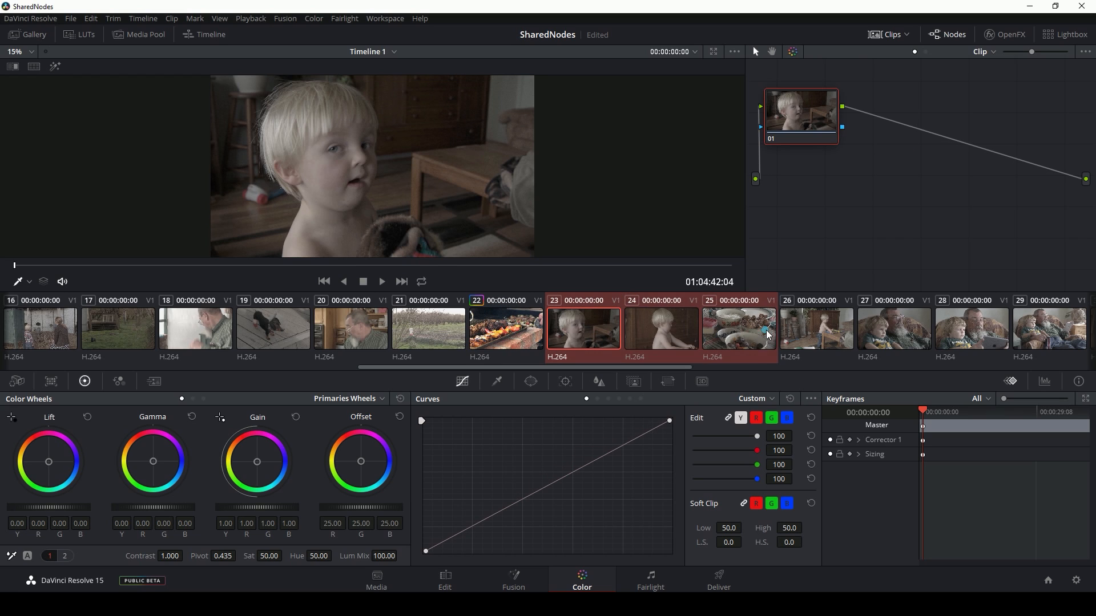
pyautogui.rightClick(670, 328)
pyautogui.click(737, 133)
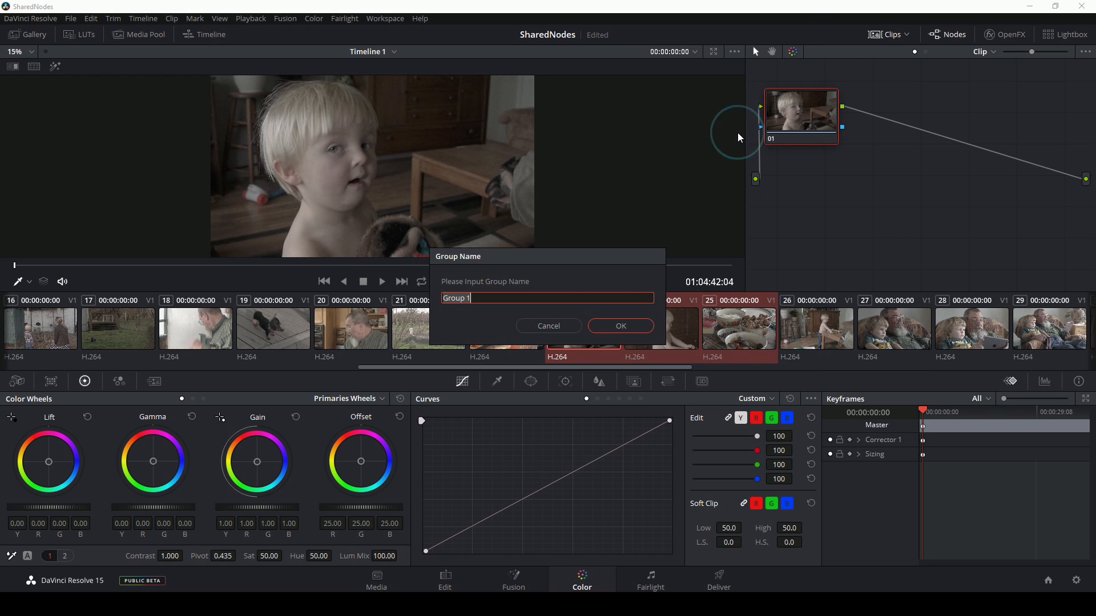
pyautogui.click(620, 326)
# Step: Paste clip 22's grade onto node 01 of the Group Post-Clip graph and review it on the grouped clips
pyautogui.click(981, 51)
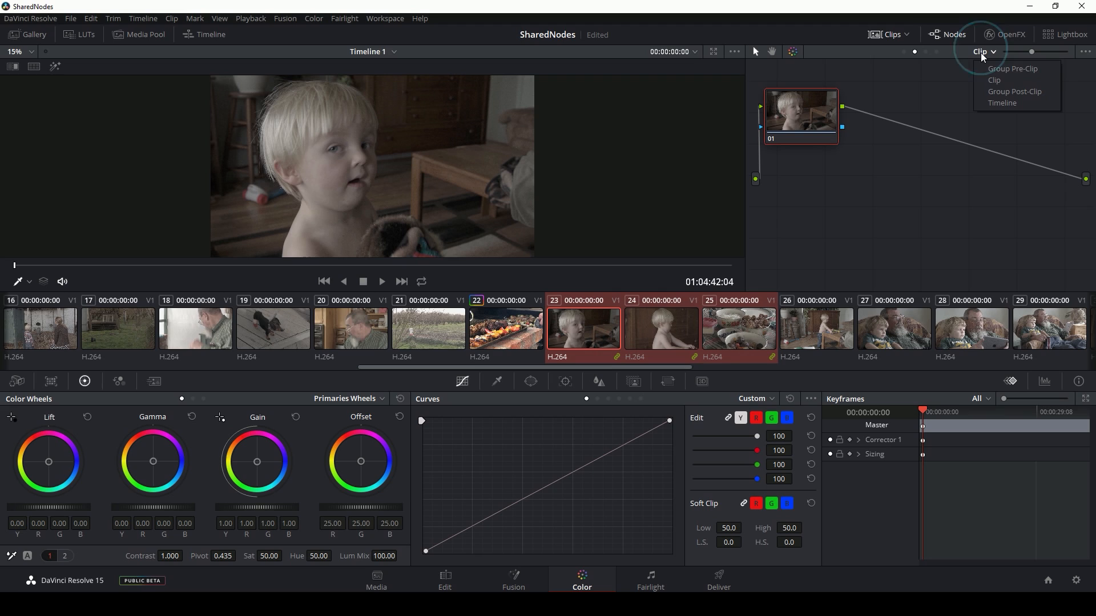
pyautogui.click(1008, 92)
pyautogui.moveTo(814, 127); pyautogui.dragTo(855, 127)
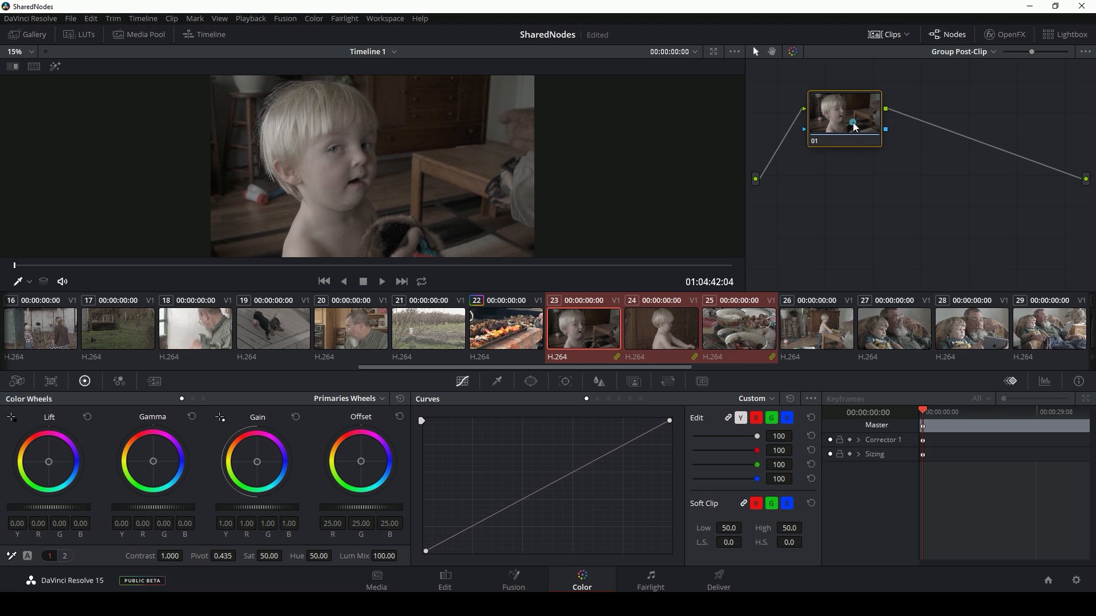
pyautogui.hotkey('ctrl', 'v')
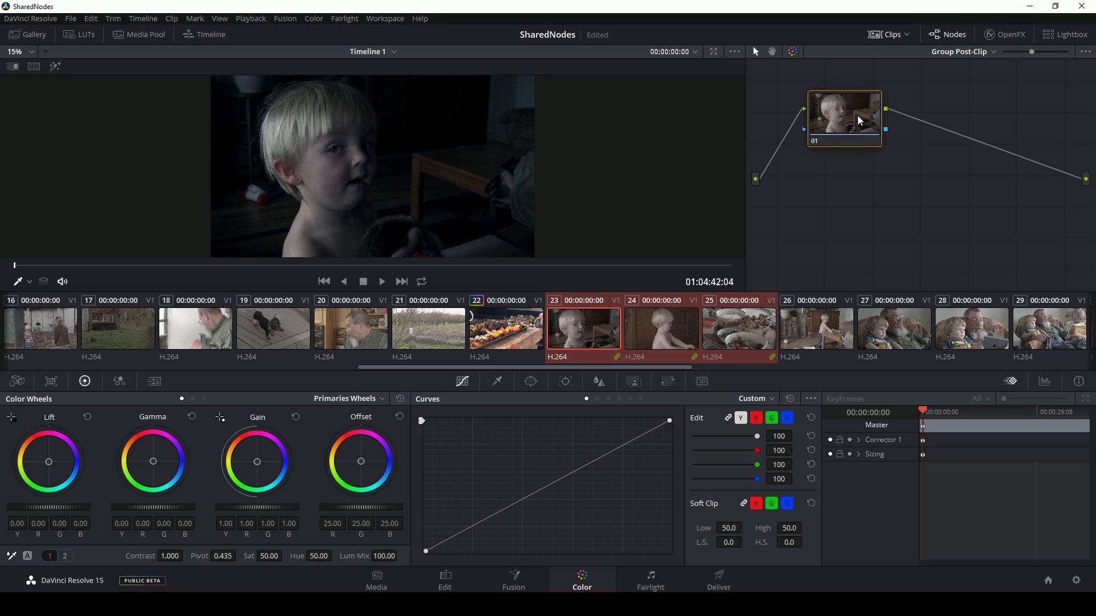
pyautogui.click(720, 332)
pyautogui.click(662, 331)
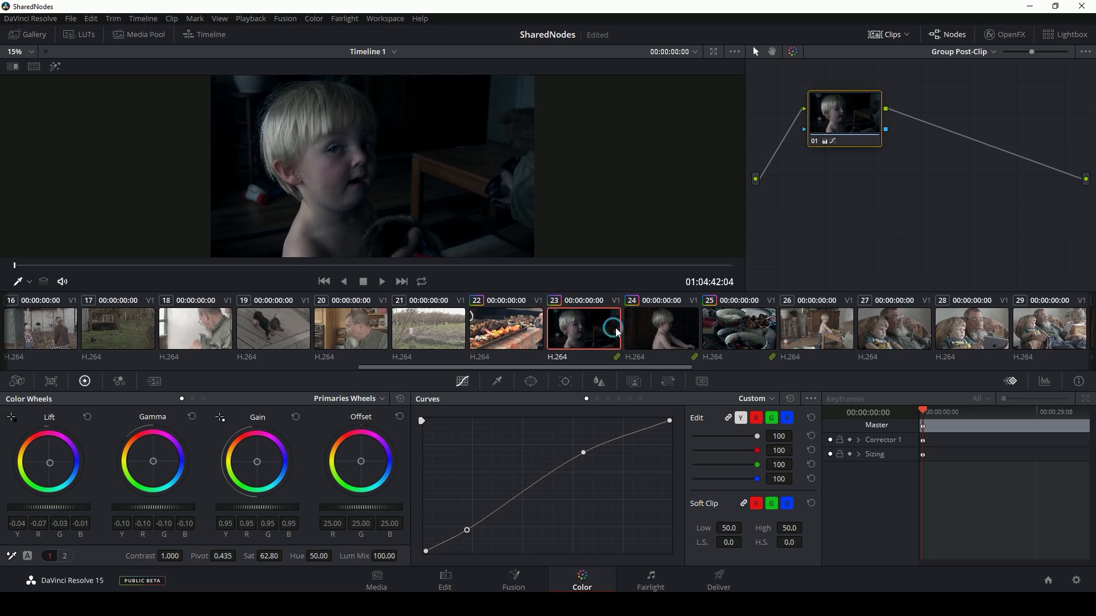
pyautogui.click(734, 336)
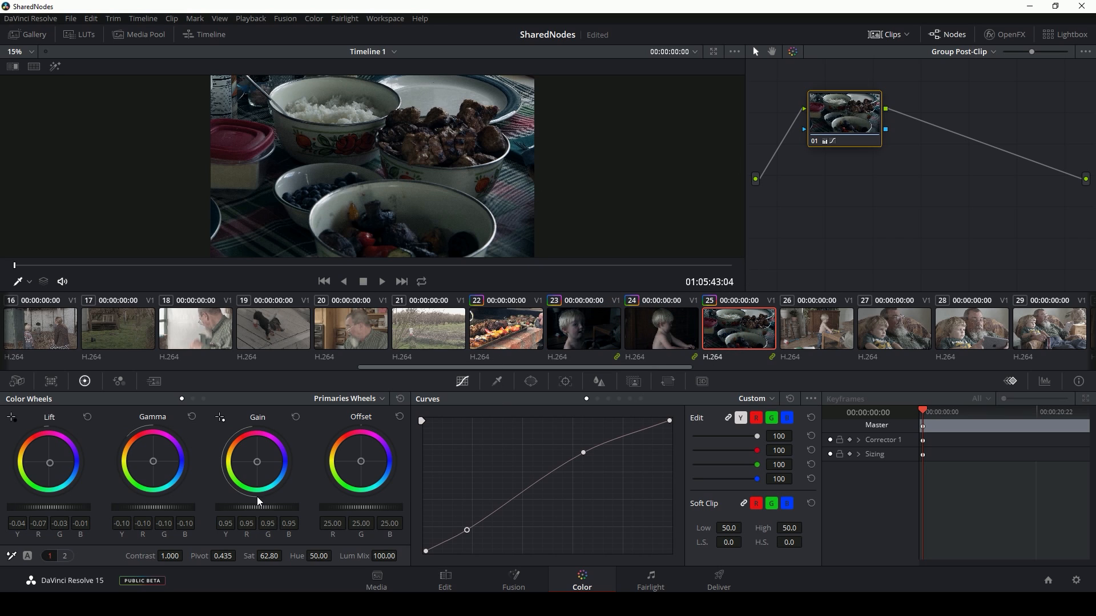
# Step: Neutralize the lift color balance on the group's post-clip node and set its gamma to 0.02
pyautogui.moveTo(50, 459); pyautogui.dragTo(49, 461)
pyautogui.doubleClick(58, 467)
pyautogui.moveTo(184, 508); pyautogui.dragTo(178, 511)
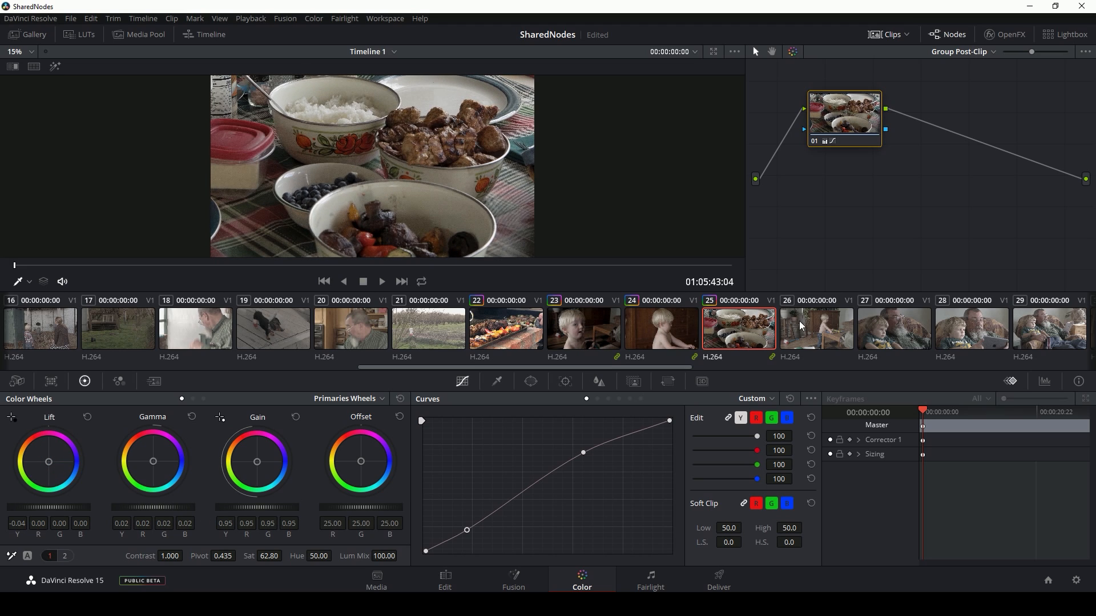
# Step: Review the adjusted group grade on clips 23, 24 and 25
pyautogui.click(661, 321)
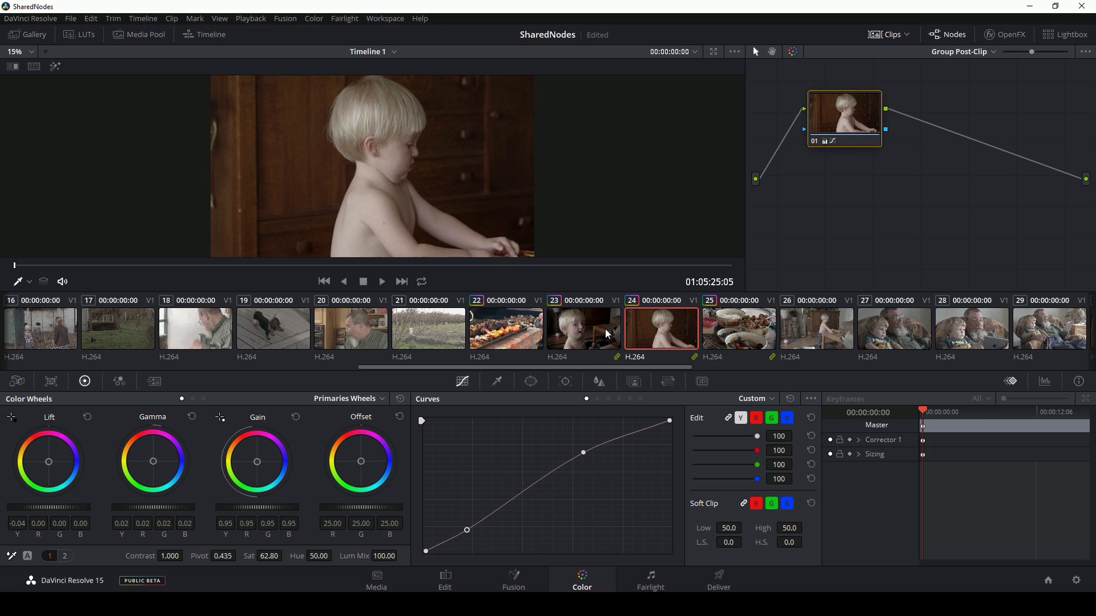
pyautogui.click(603, 329)
pyautogui.click(675, 337)
pyautogui.click(742, 324)
pyautogui.click(680, 330)
pyautogui.press('Up')
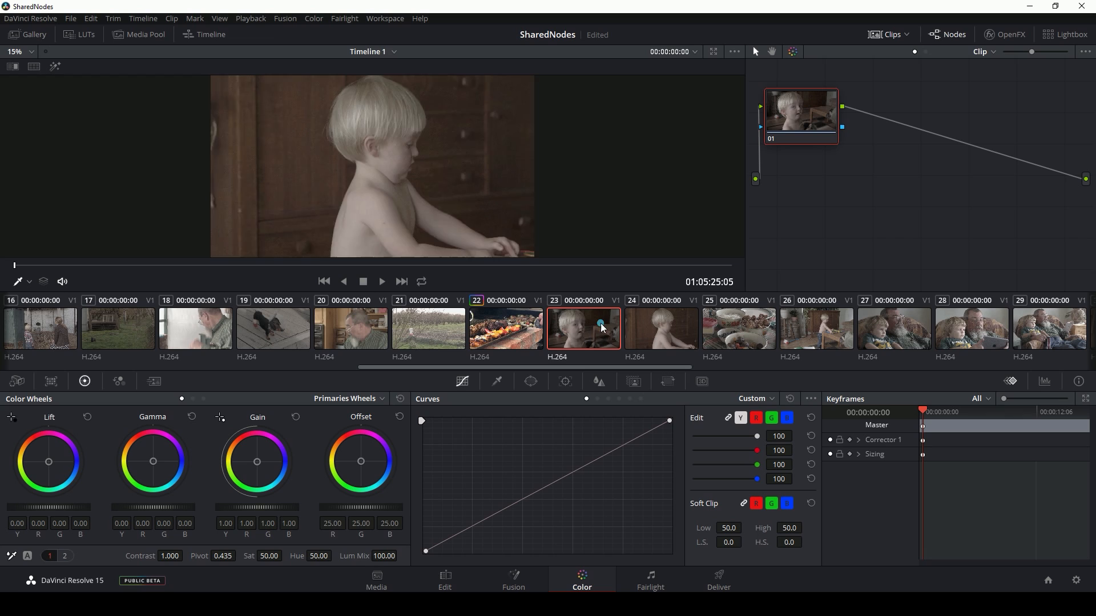
# Step: Move to 00:00:17:05 in clip 22 and set its gain to 1.24 and saturation to 67.40
pyautogui.click(507, 326)
pyautogui.moveTo(416, 265); pyautogui.dragTo(452, 273)
pyautogui.moveTo(252, 507); pyautogui.dragTo(262, 508)
pyautogui.moveTo(266, 555); pyautogui.dragTo(275, 555)
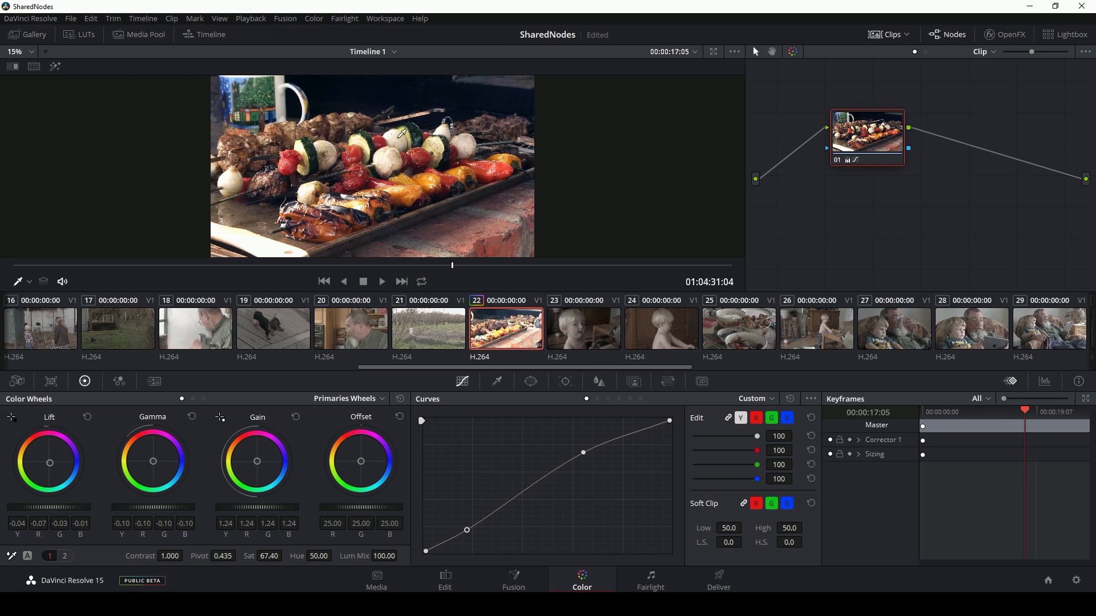
# Step: Save clip 22's node as a shared node and try to shift its gain color balance
pyautogui.rightClick(874, 124)
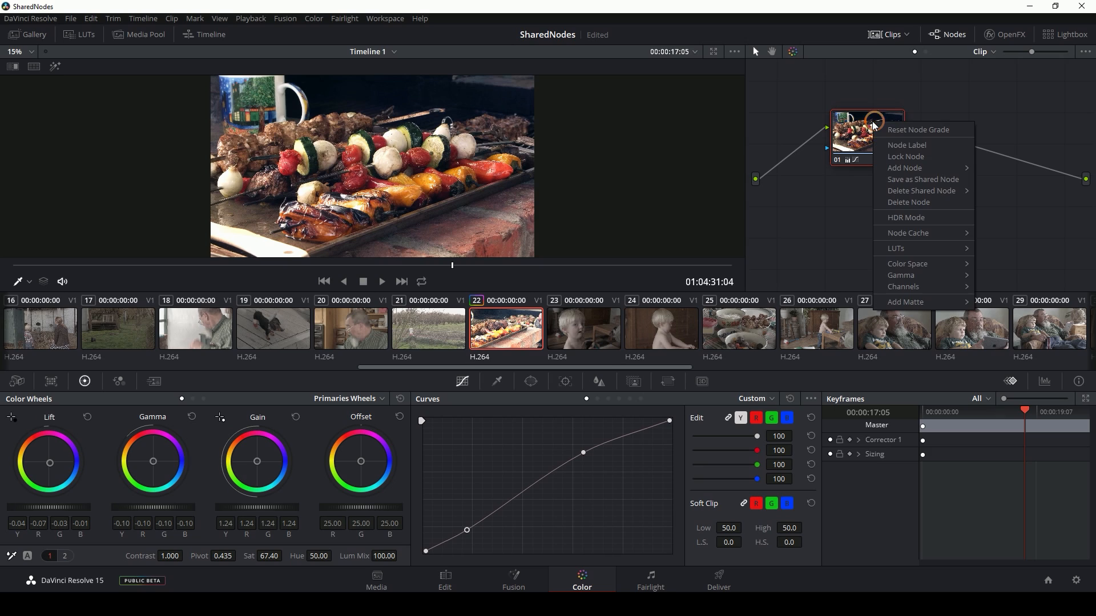
pyautogui.click(929, 179)
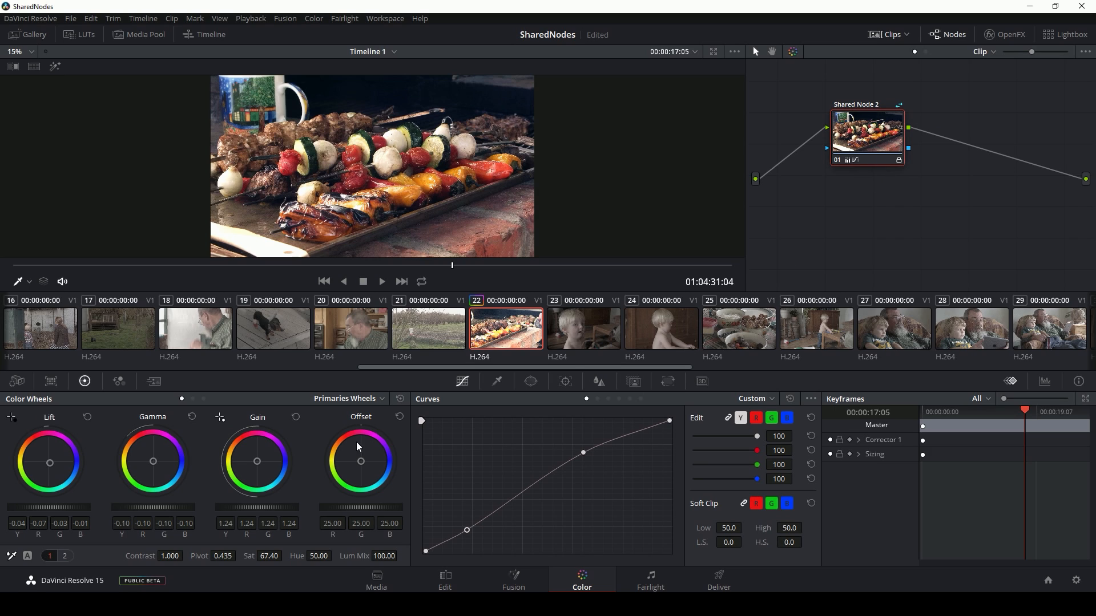
pyautogui.moveTo(256, 459); pyautogui.dragTo(262, 448)
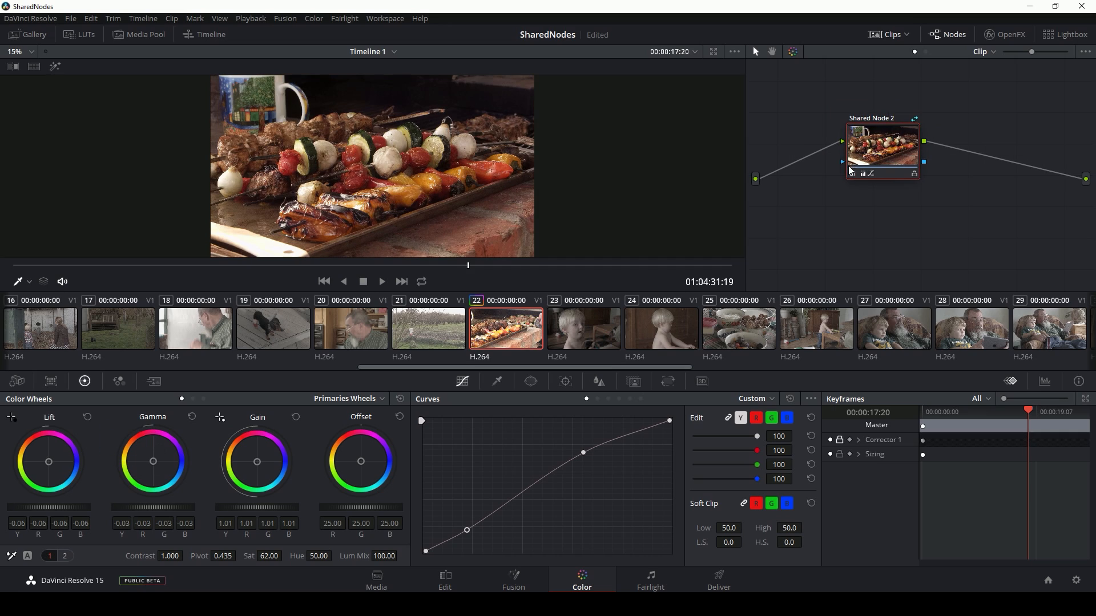
# Step: Copy clip 22's grade with the shared node to clip 25 and compare the two clips
pyautogui.click(738, 329)
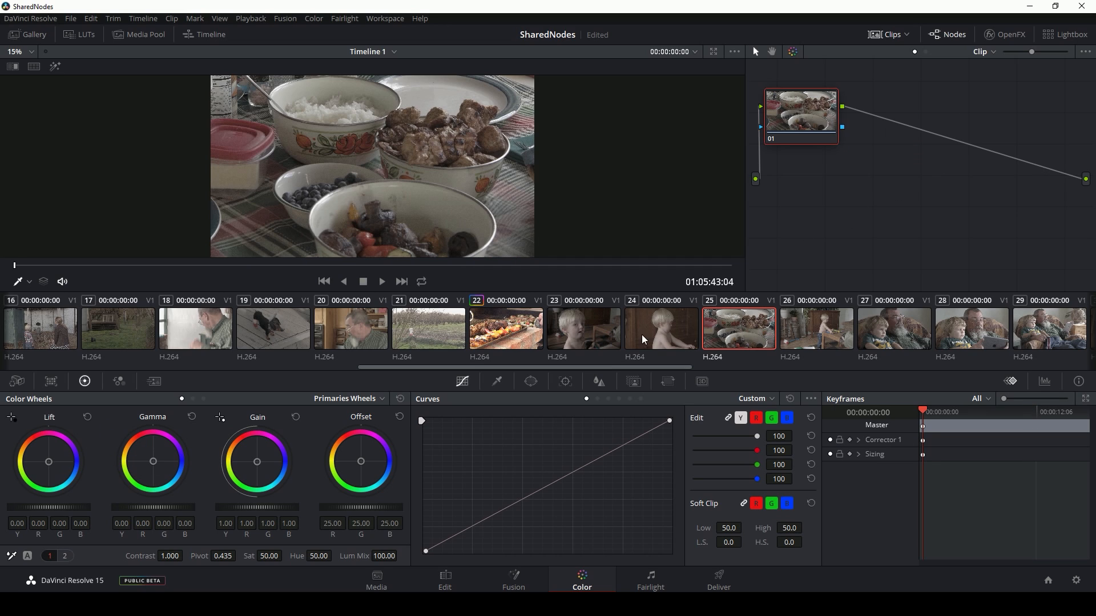
pyautogui.middleClick(512, 326)
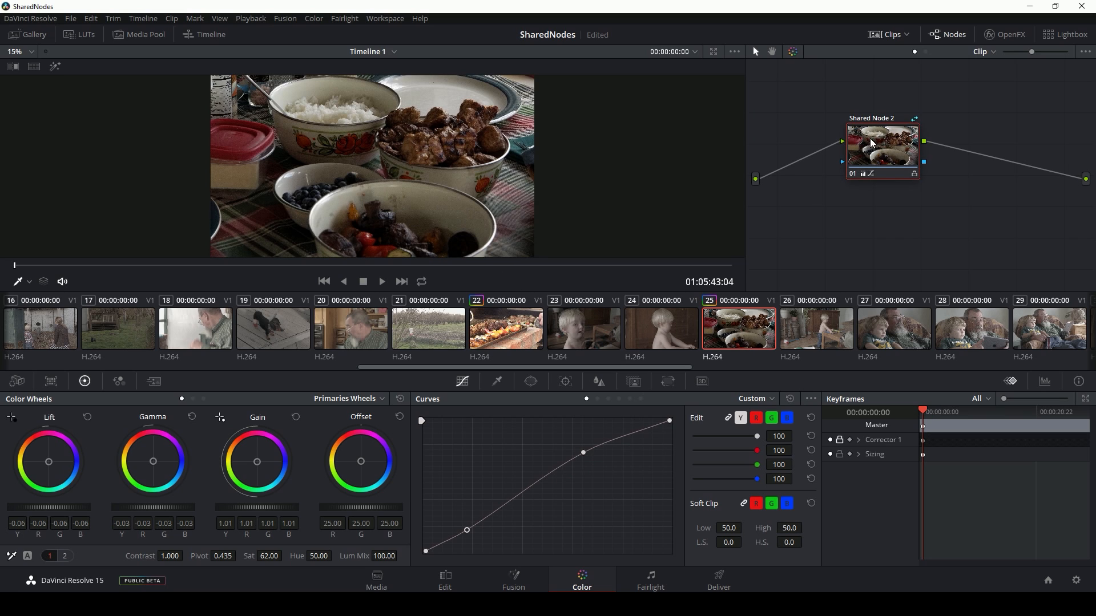
pyautogui.click(528, 331)
pyautogui.click(731, 336)
pyautogui.click(520, 329)
pyautogui.click(733, 320)
# Step: Unlock the shared node on clip 25 and set its gamma to 0.01
pyautogui.rightClick(900, 155)
pyautogui.click(921, 186)
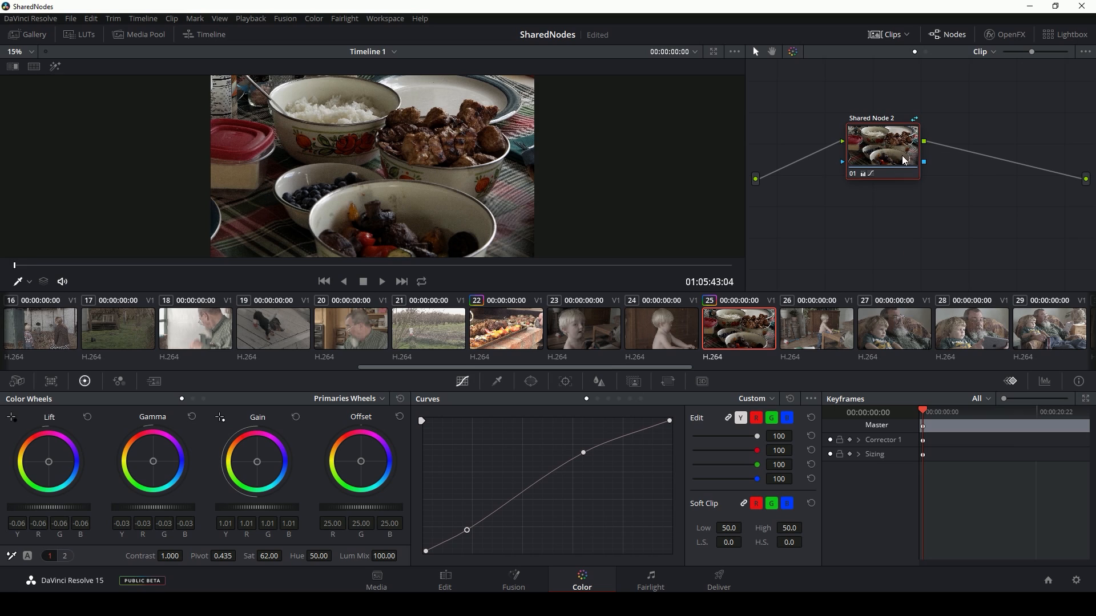
pyautogui.moveTo(145, 508); pyautogui.dragTo(161, 506)
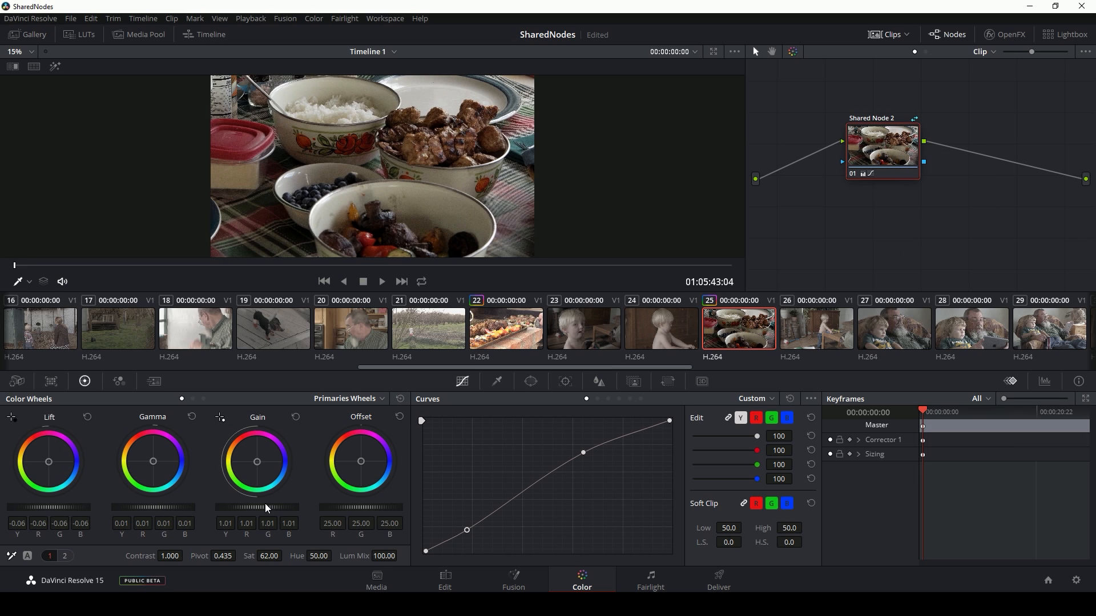
# Step: Warm the shared node's gain to red 1.19, green 1.01 and blue 0.87, and compare clips 22 and 25
pyautogui.moveTo(257, 461); pyautogui.dragTo(254, 459)
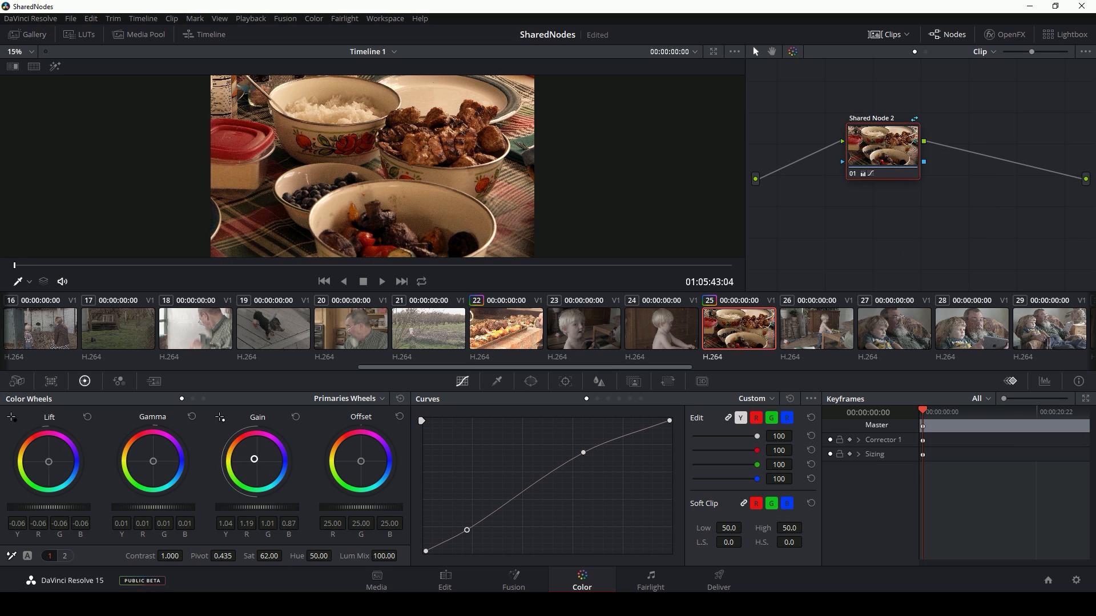
pyautogui.click(516, 327)
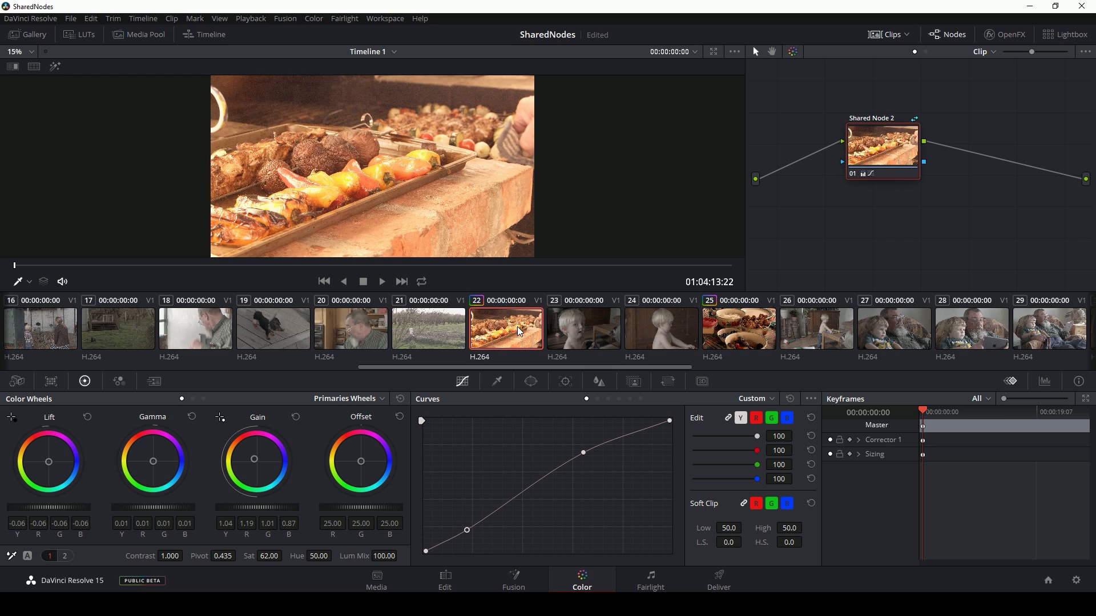
pyautogui.click(754, 325)
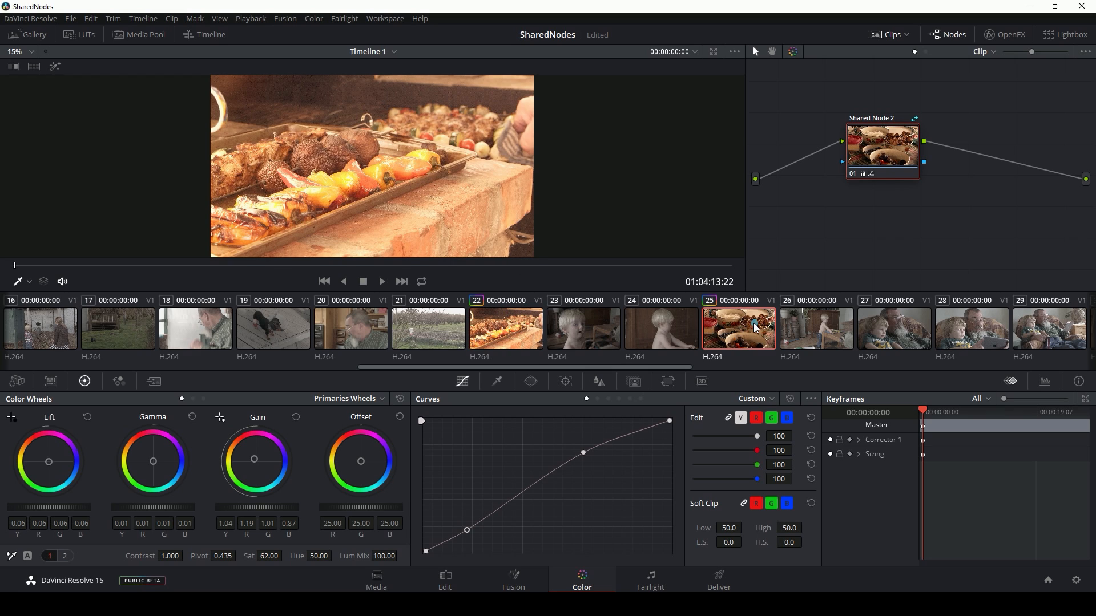
# Step: Switch repeatedly between clips 22 and 25 to compare how the shared node affects both
pyautogui.click(509, 323)
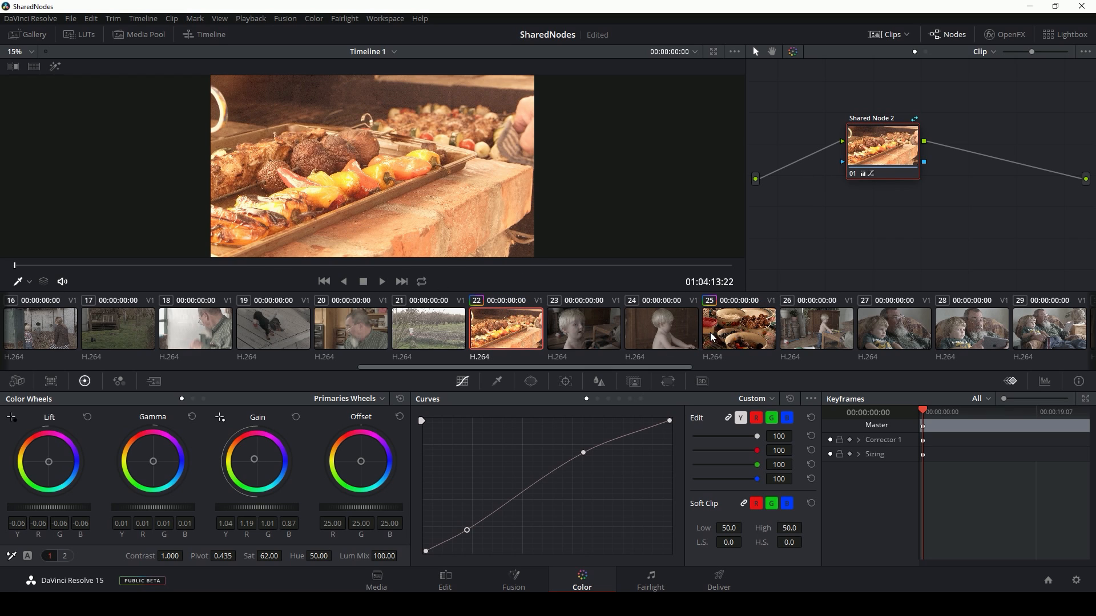
pyautogui.click(710, 332)
pyautogui.click(516, 342)
pyautogui.click(740, 335)
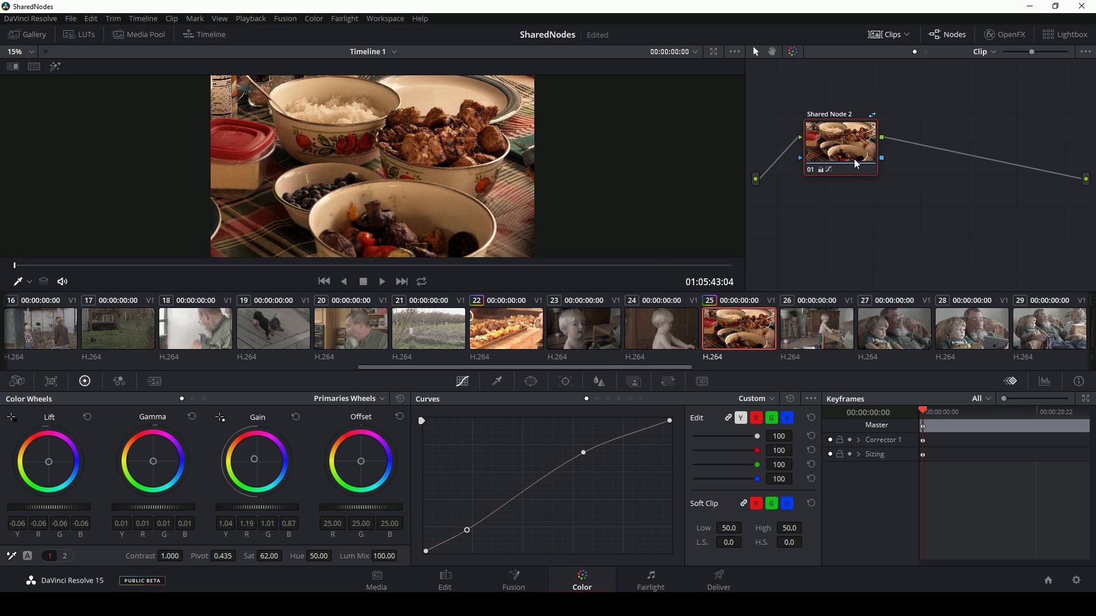
# Step: On clip 25, add a node before the shared node and adjust its custom curve with highlight and shadow points
pyautogui.moveTo(848, 150); pyautogui.dragTo(953, 149)
pyautogui.hotkey('alt', 's')
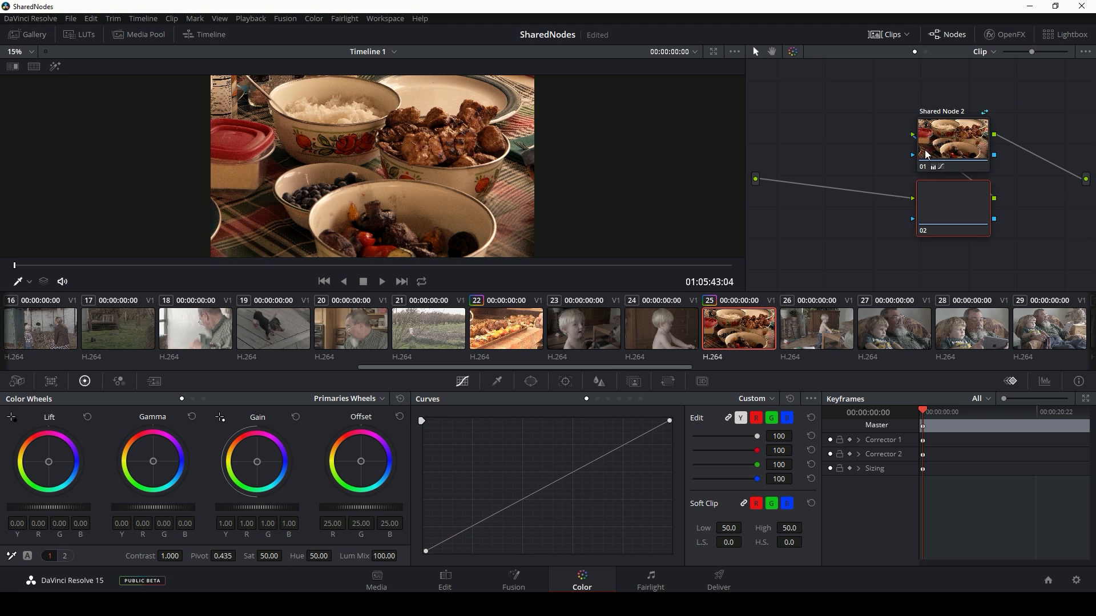
pyautogui.moveTo(920, 191); pyautogui.dragTo(805, 122)
pyautogui.click(591, 460)
pyautogui.click(524, 504)
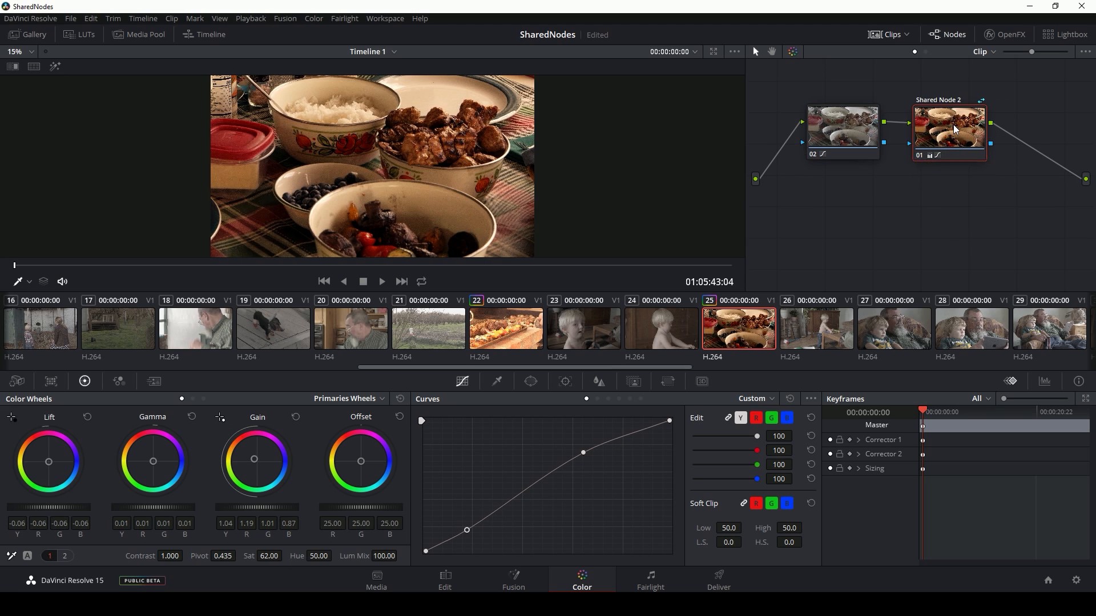
# Step: Add a serial node after clip 25's shared node and give its custom curve an S-shape for more contrast
pyautogui.moveTo(951, 131); pyautogui.dragTo(948, 129)
pyautogui.hotkey('alt', 's')
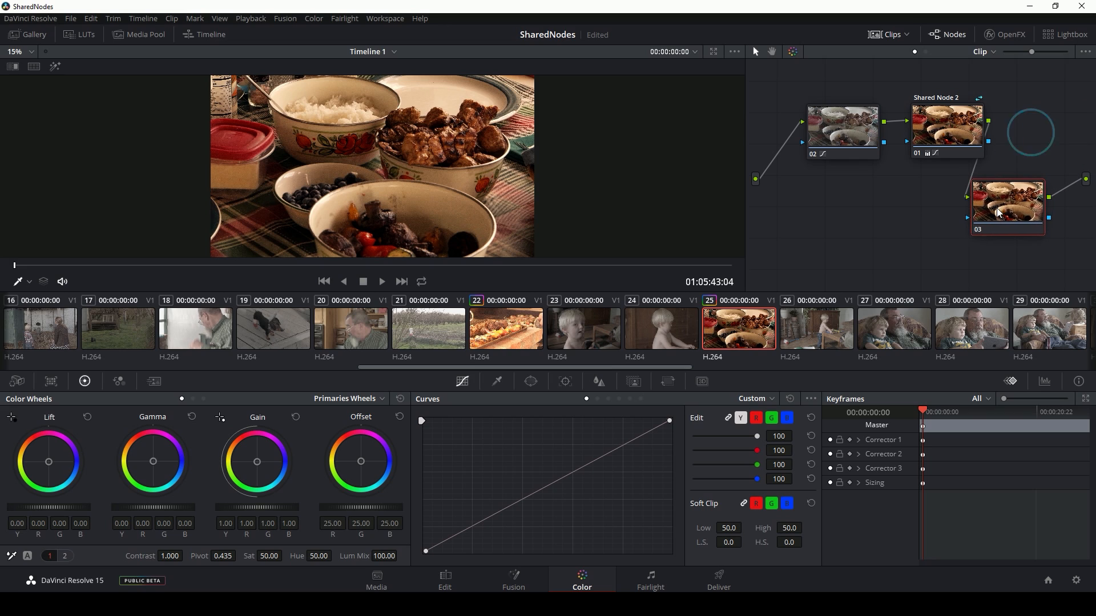
pyautogui.moveTo(608, 456); pyautogui.dragTo(582, 452)
pyautogui.moveTo(493, 508); pyautogui.dragTo(494, 516)
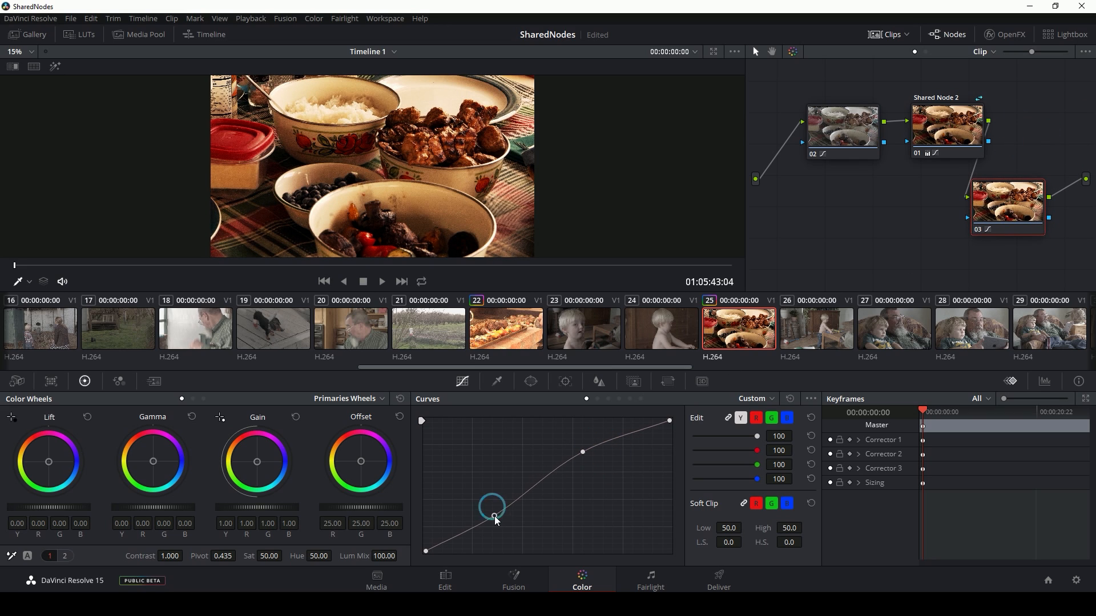
# Step: Add a node with gamma -0.05 before clip 22's shared node and tidy the node layout
pyautogui.moveTo(948, 128); pyautogui.dragTo(960, 124)
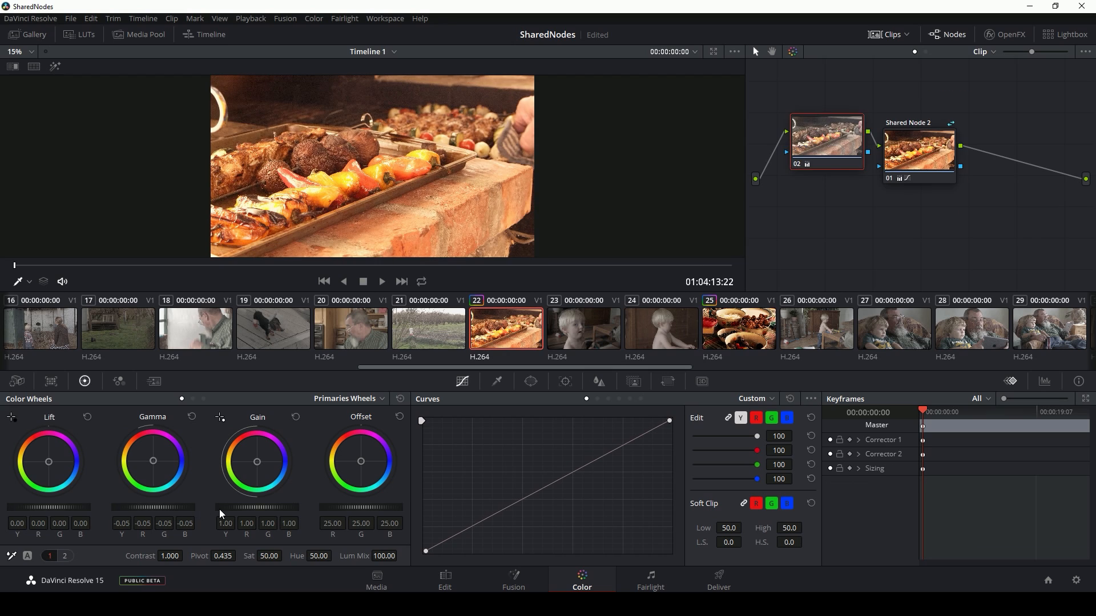
pyautogui.moveTo(915, 150); pyautogui.dragTo(928, 118)
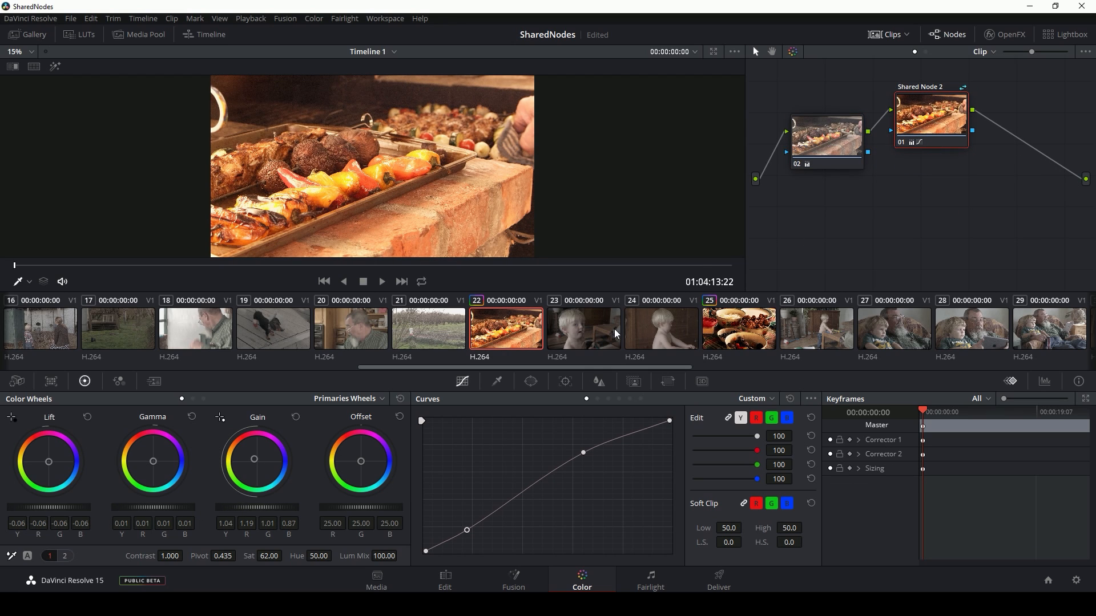
# Step: From clip 25, set the shared node's gain to red 1.13, green 1.02 and blue 0.99
pyautogui.click(735, 328)
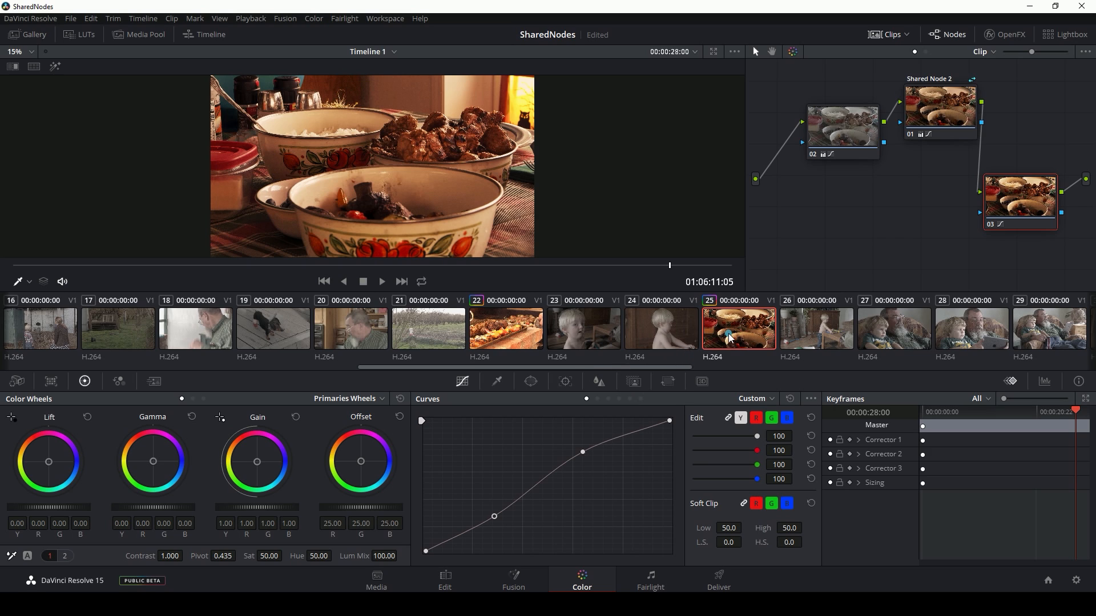
pyautogui.click(933, 118)
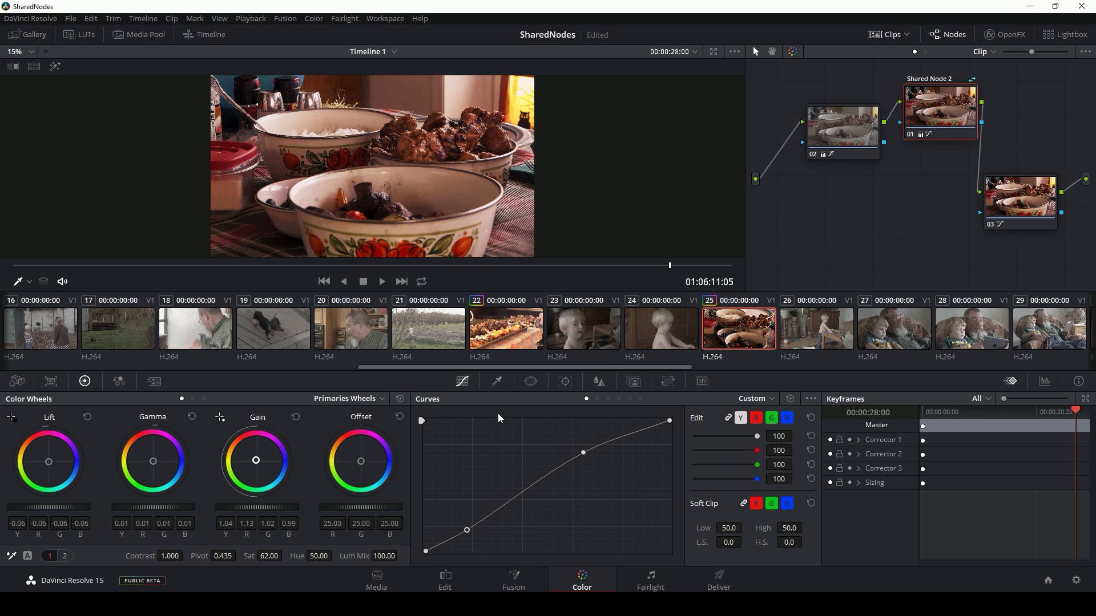
pyautogui.click(795, 344)
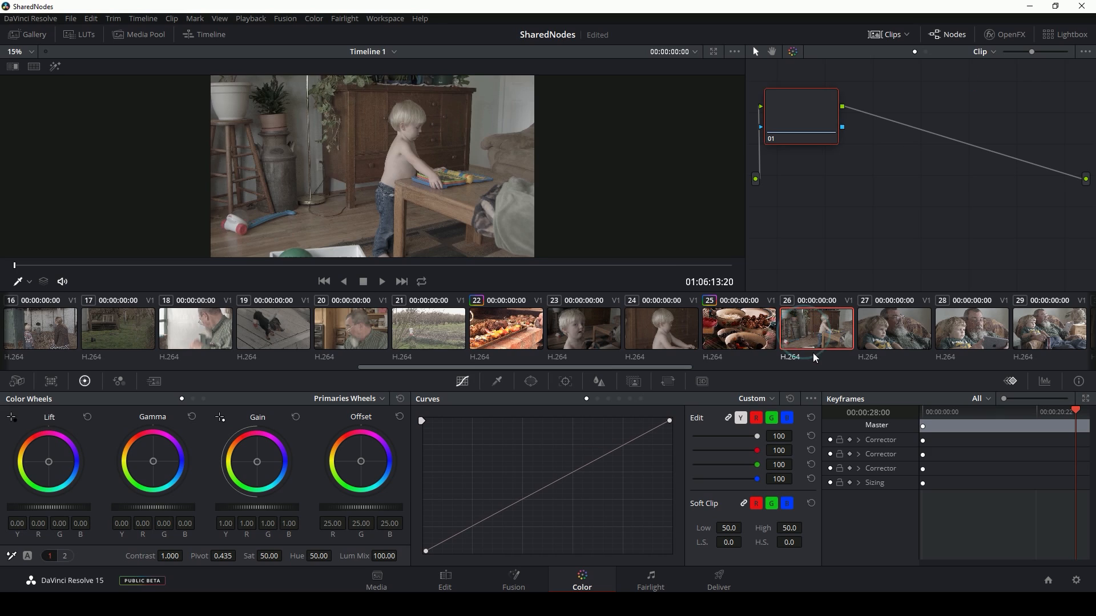
pyautogui.press('Up')
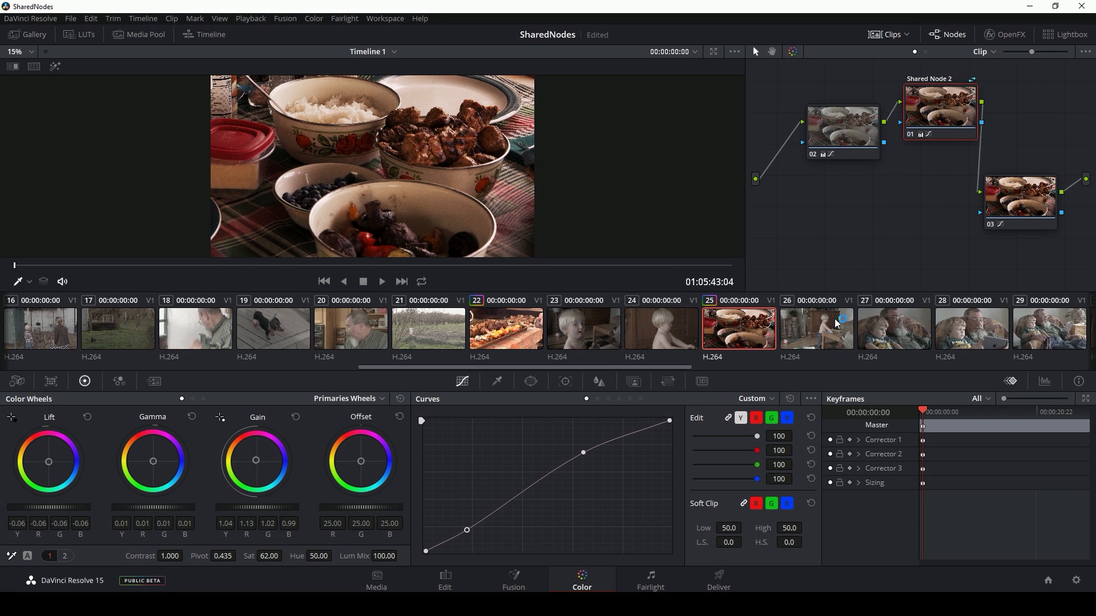
# Step: Add Shared Node 2 to clip 26's node graph
pyautogui.click(817, 334)
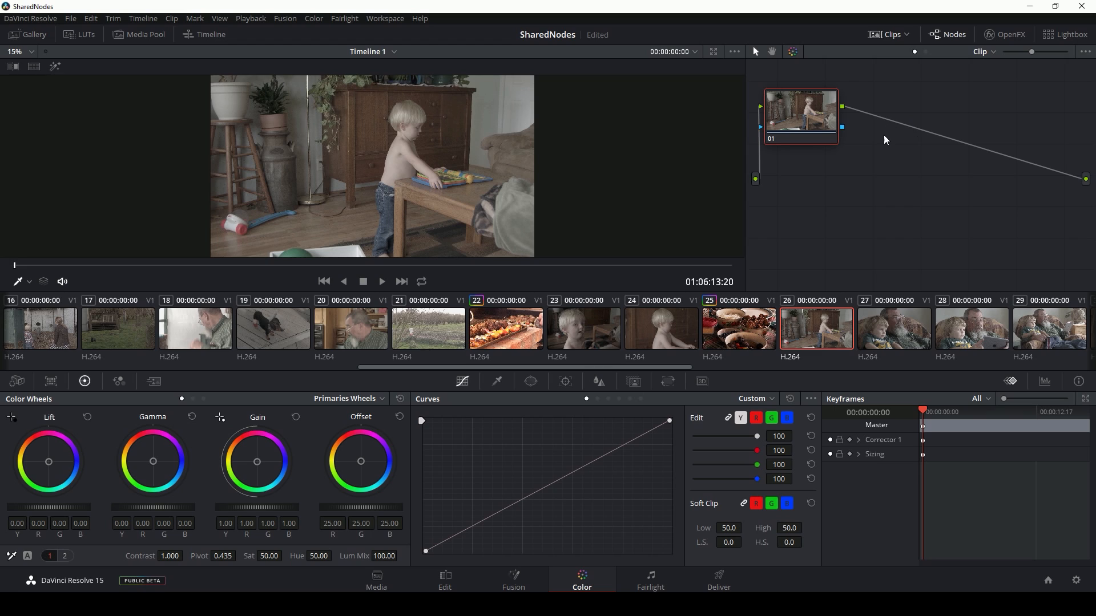
pyautogui.rightClick(816, 111)
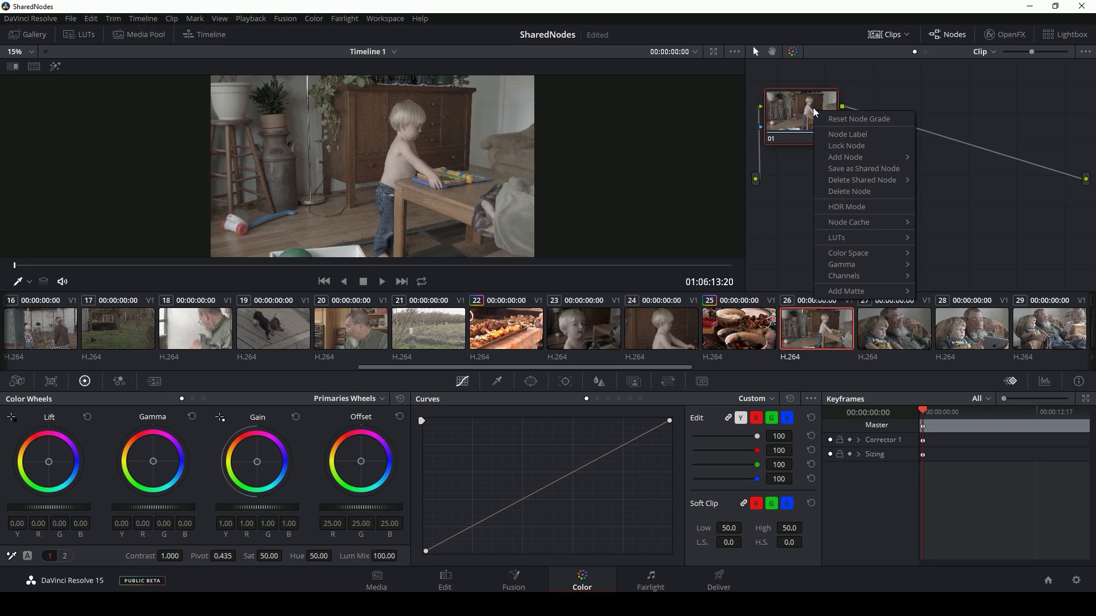
pyautogui.moveTo(849, 158)
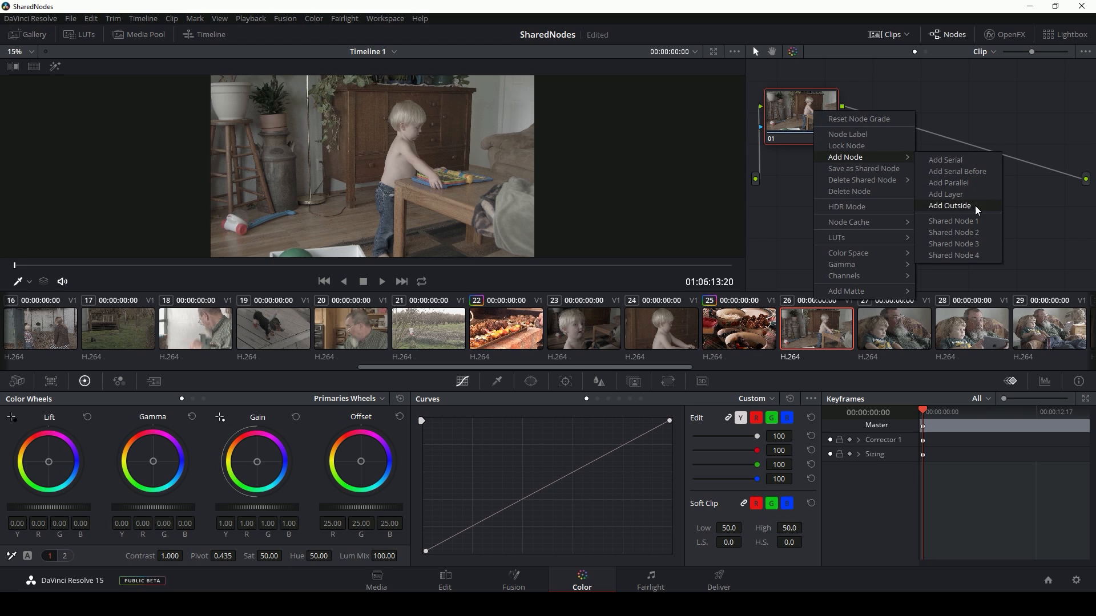
pyautogui.click(971, 231)
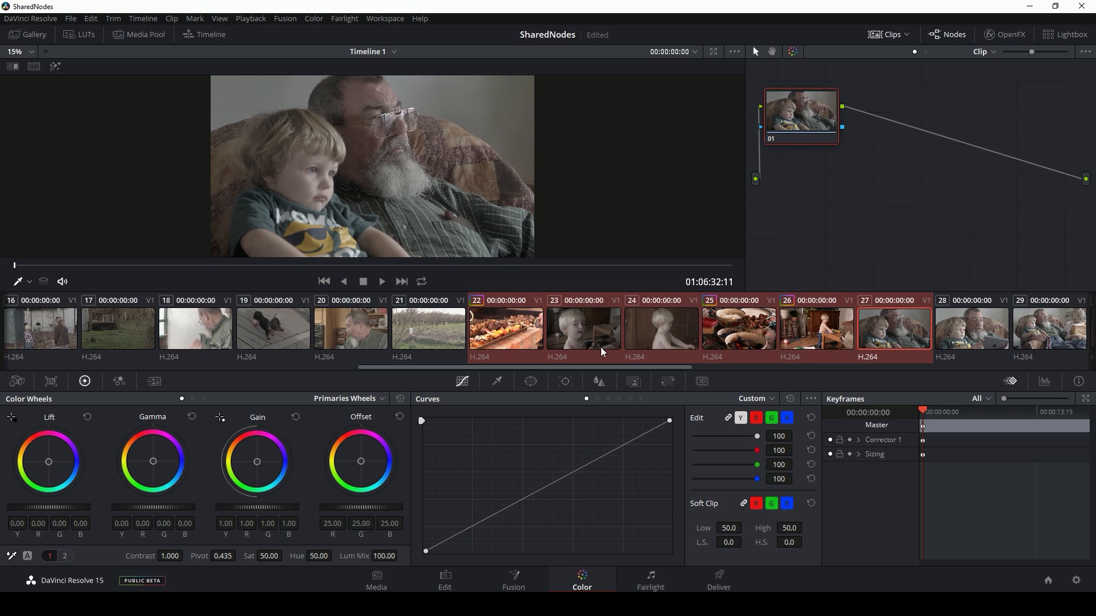
# Step: Reset all grades and nodes on clips 22 to 27
pyautogui.hotkey('ctrl', 'shift', 'Home')
pyautogui.click(583, 326)
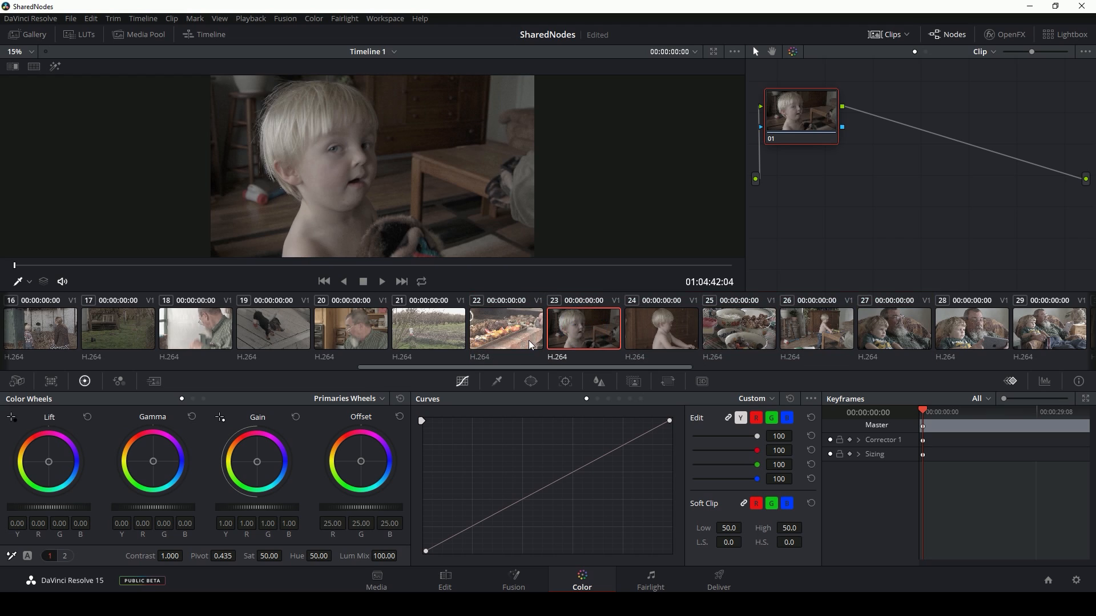
# Step: Grade clip 06 with gamma 0.02, gain 1.31, saturation 100 and a custom curve, and save its node as a shared node
pyautogui.scroll(5, 528, 340)
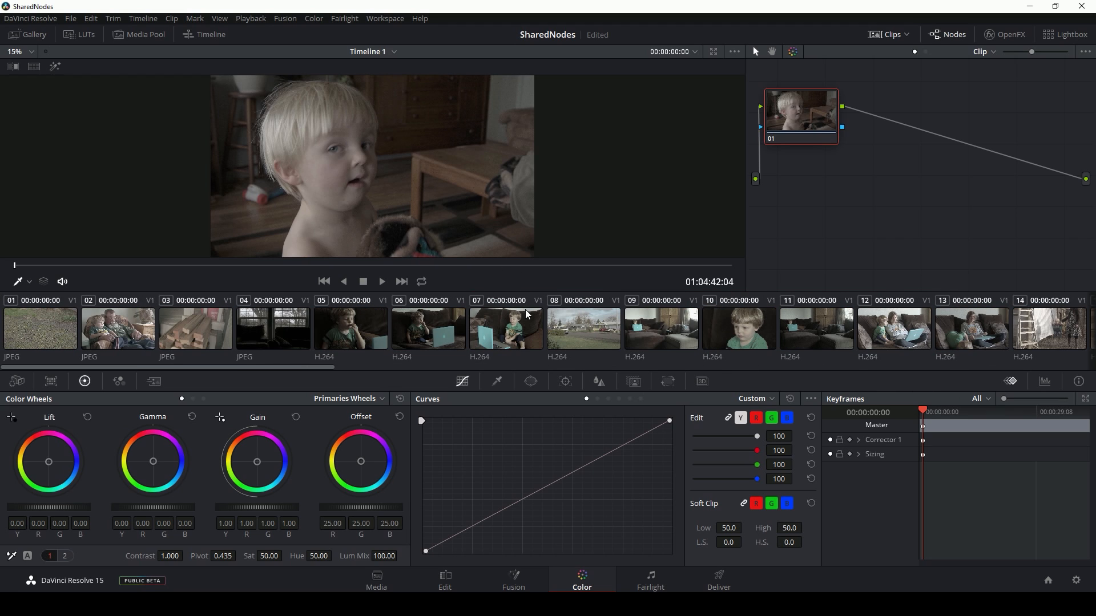
pyautogui.click(440, 332)
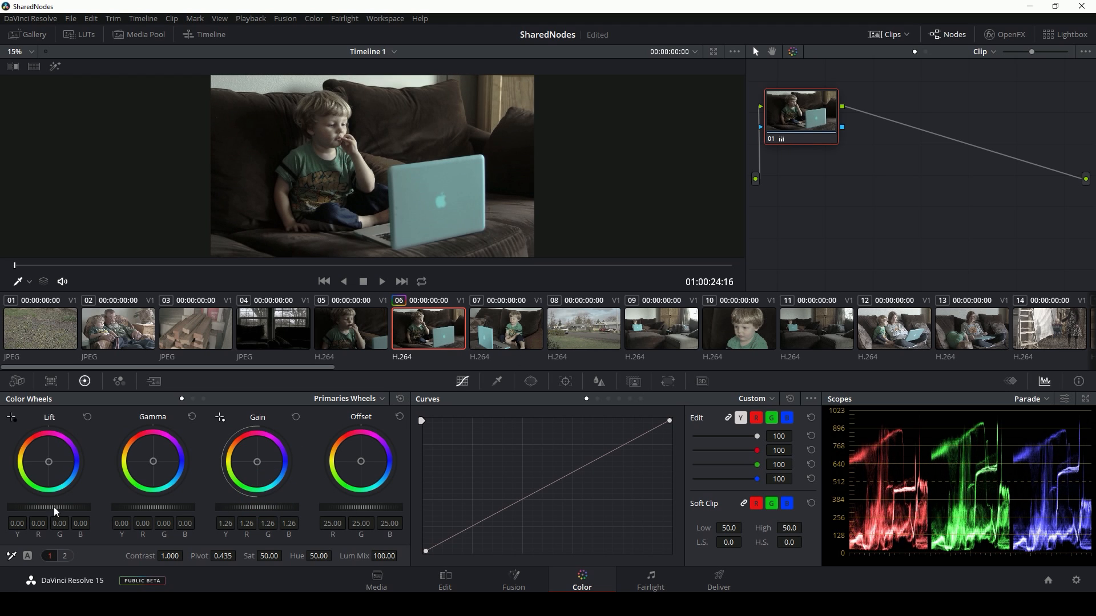
pyautogui.rightClick(796, 109)
pyautogui.click(856, 163)
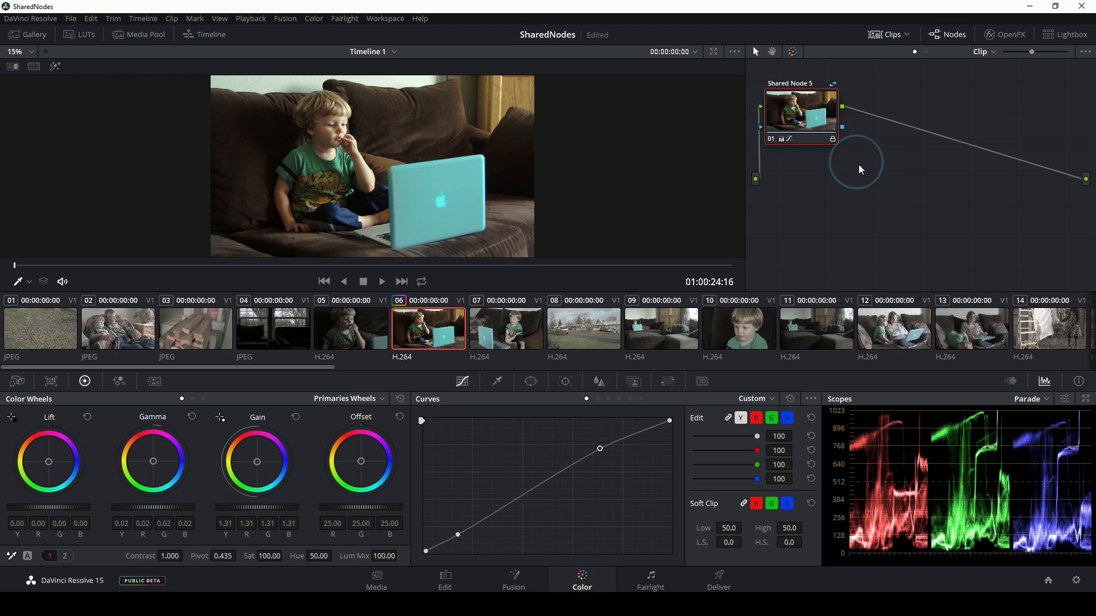
# Step: Label clip 06's shared node "Couch" and add the Couch node to clip 05
pyautogui.rightClick(809, 98)
pyautogui.click(843, 122)
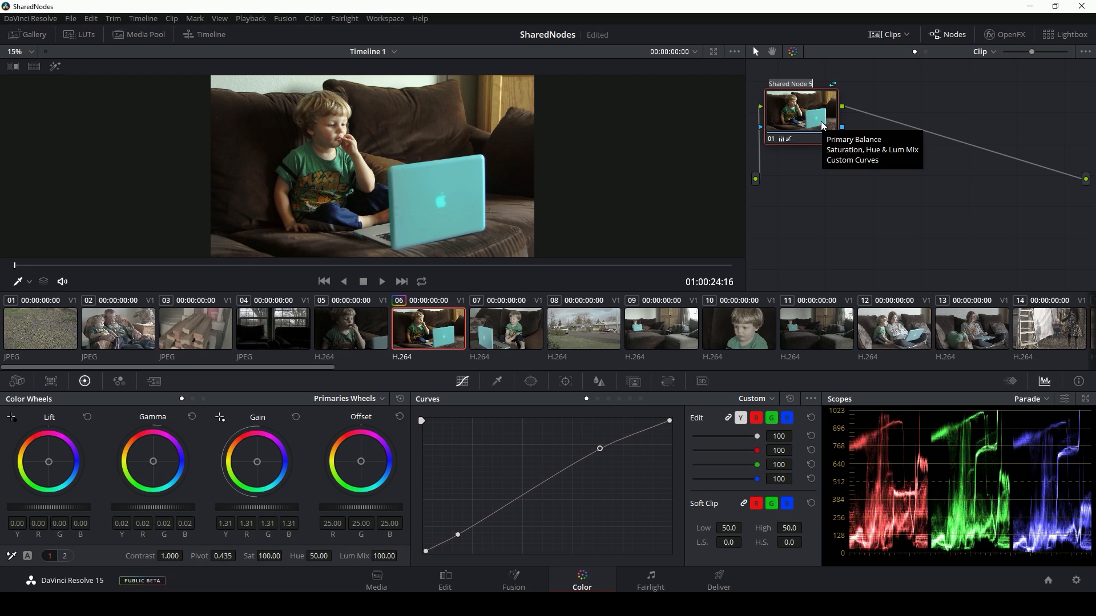
pyautogui.write('Cour')
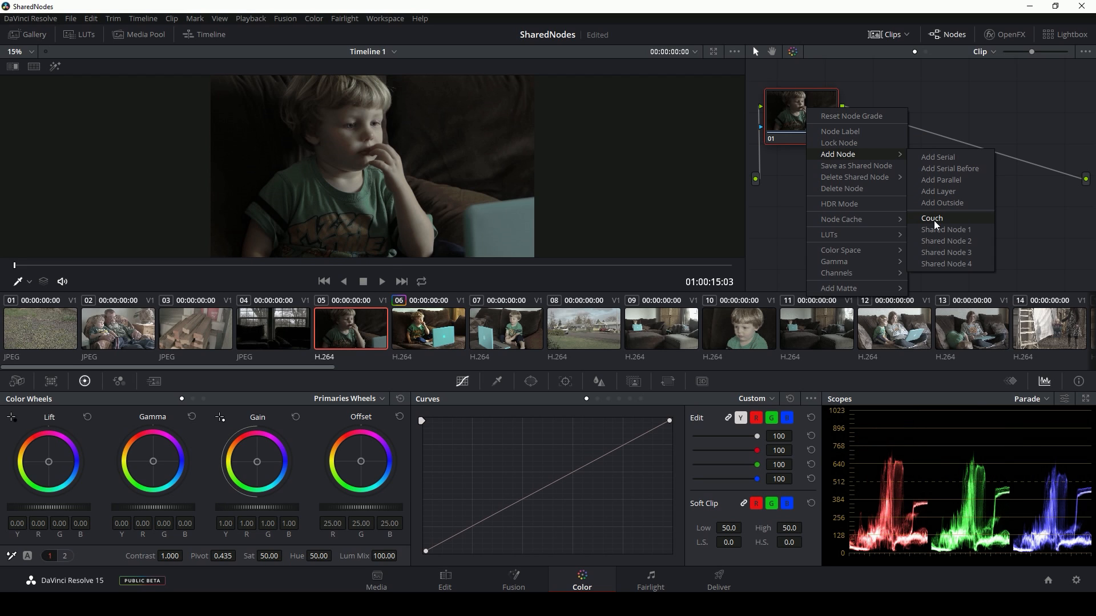
pyautogui.click(932, 221)
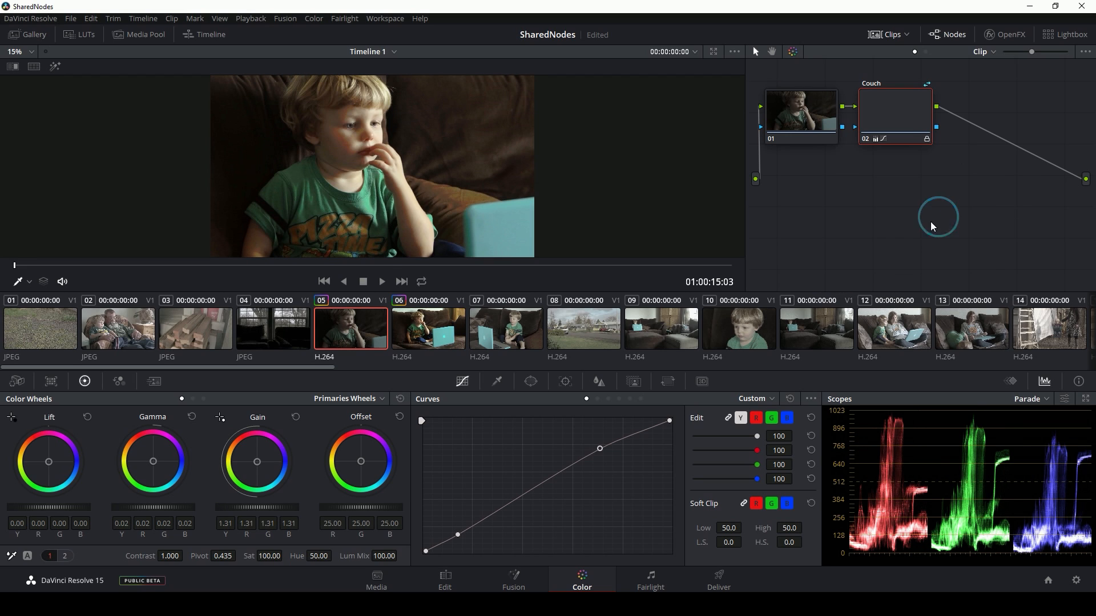
# Step: Copy clip 06's grade to clip 07 and lower the gain in a new node placed before the Couch node
pyautogui.click(502, 329)
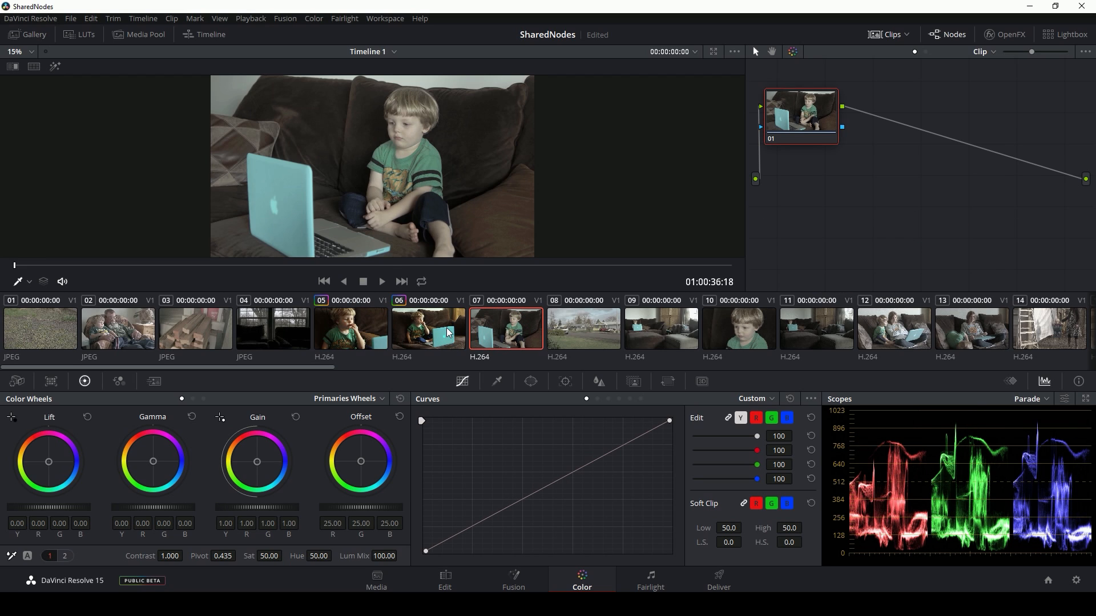
pyautogui.middleClick(444, 330)
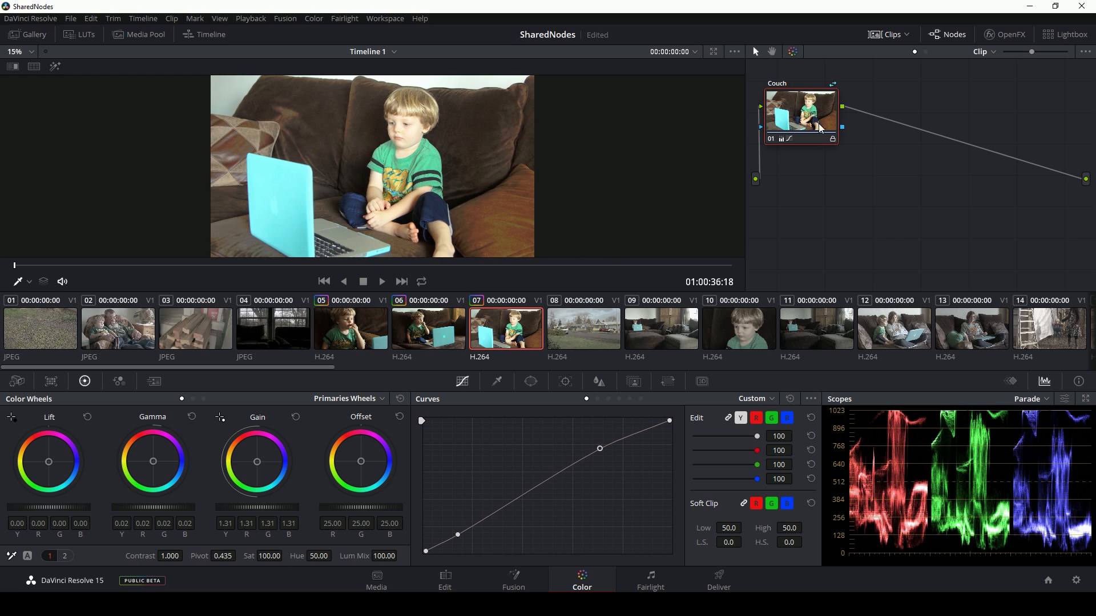
pyautogui.moveTo(819, 106); pyautogui.dragTo(874, 111)
pyautogui.hotkey('shift', 's')
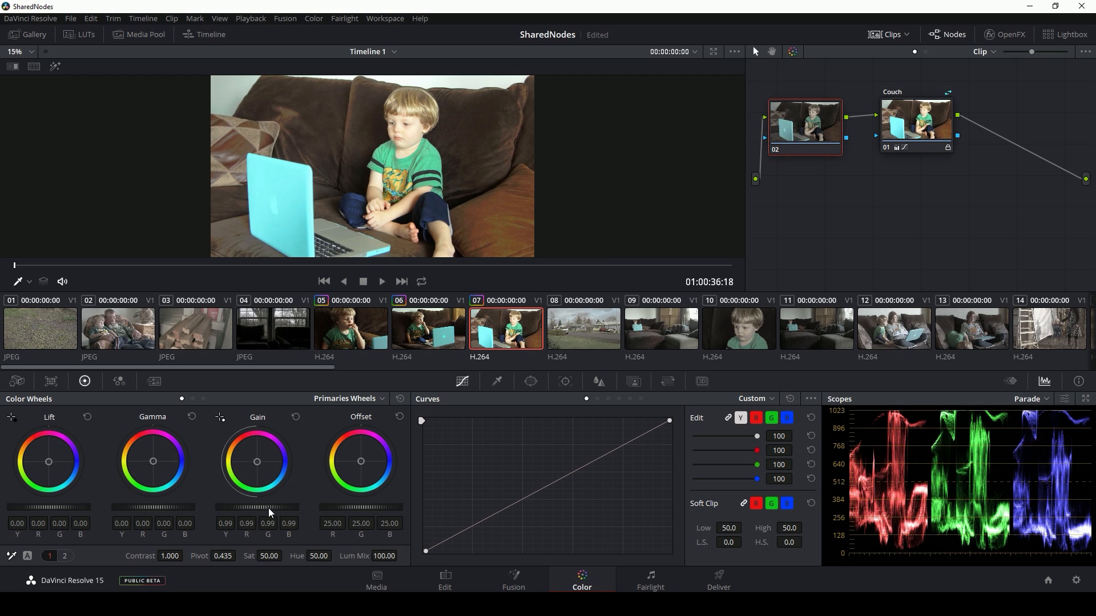
pyautogui.scroll(-6, 270, 509)
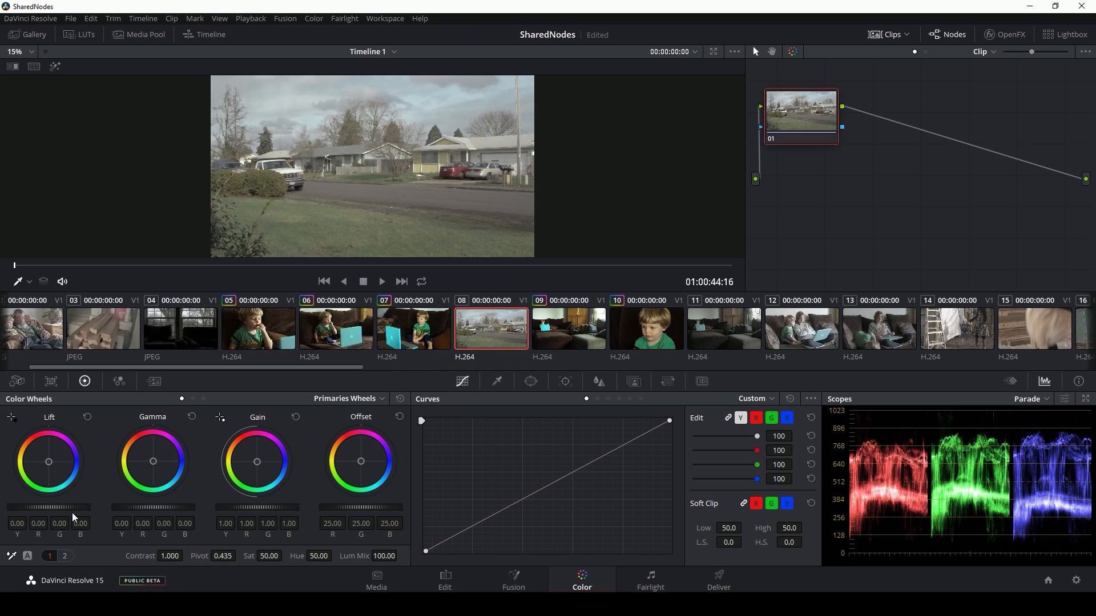
# Step: Grade clip 08 with lift -0.05, gamma -0.03, gain 1.04 and saturation 96.60
pyautogui.scroll(-5, 72, 510)
pyautogui.scroll(5, 275, 508)
pyautogui.scroll(-3, 271, 509)
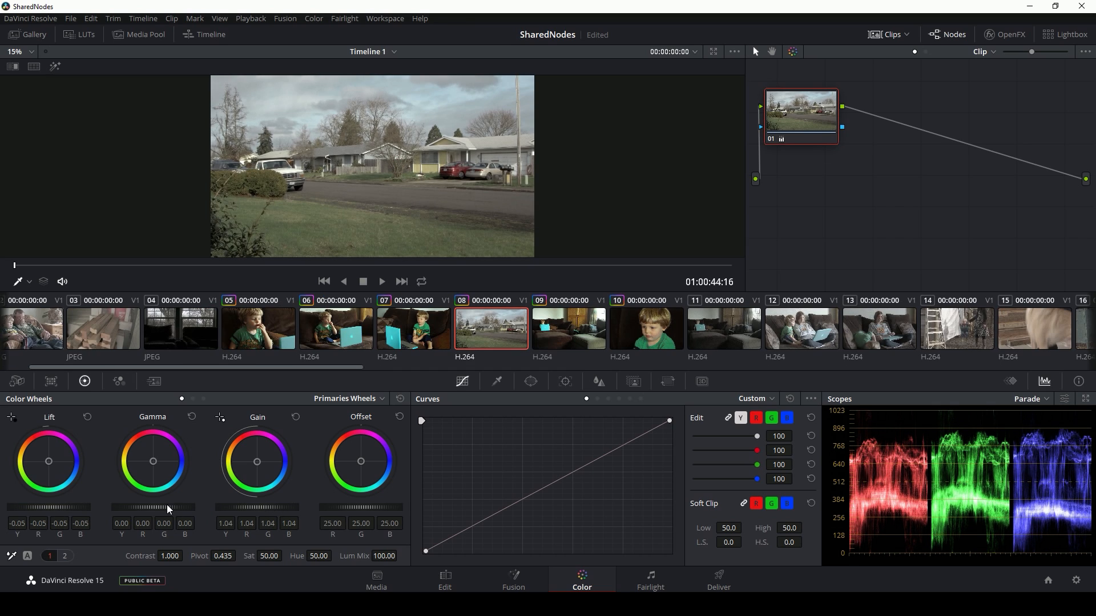
pyautogui.scroll(-3, 167, 506)
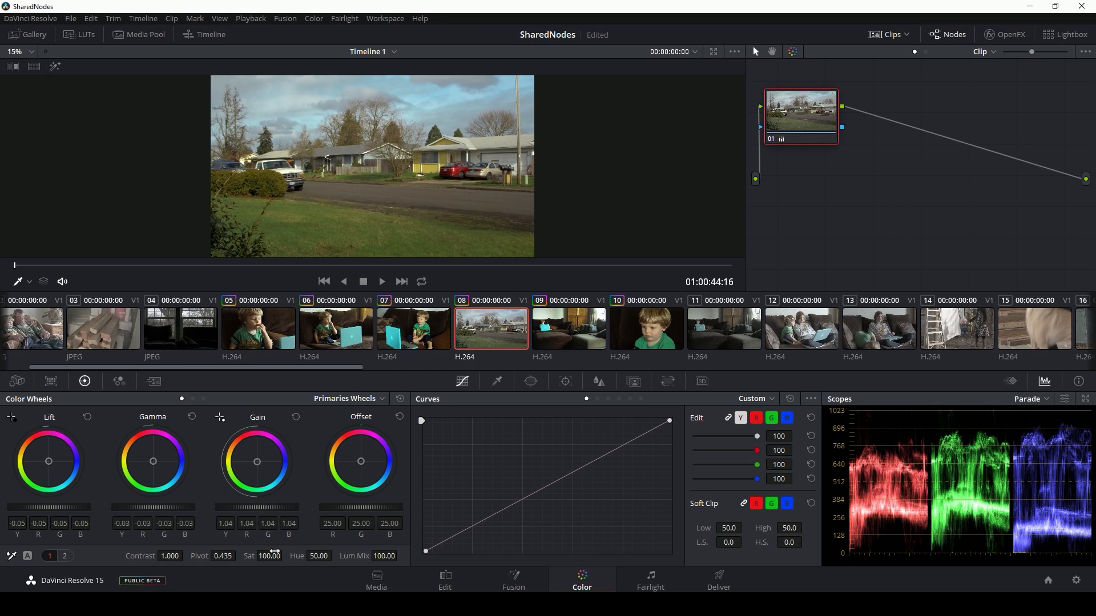
# Step: Save clip 08's node as a shared node and open its label for editing
pyautogui.rightClick(828, 125)
pyautogui.click(850, 178)
pyautogui.rightClick(828, 126)
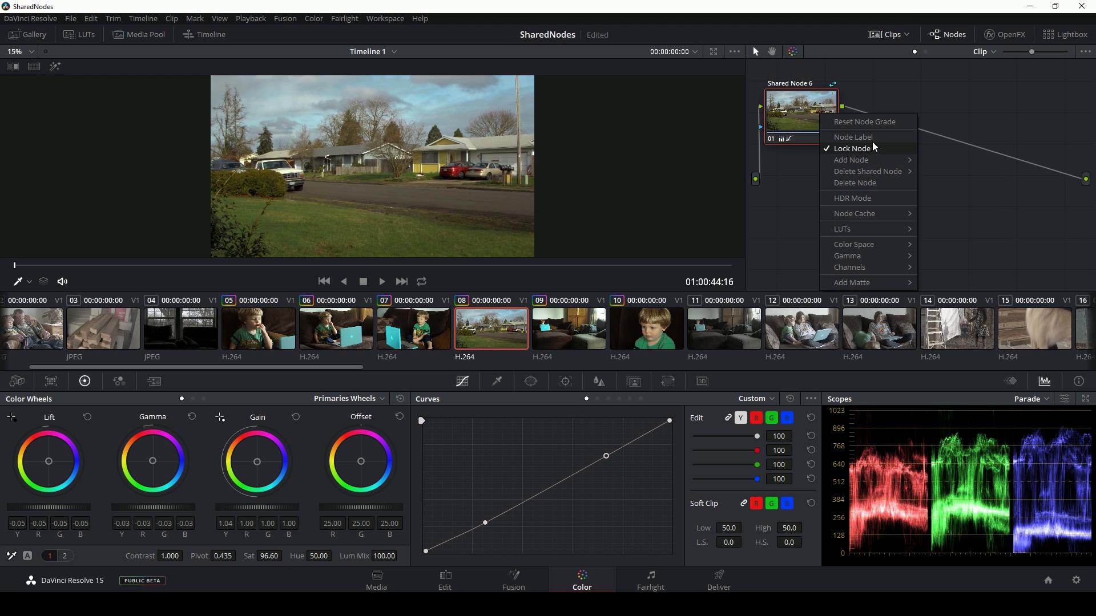
pyautogui.click(871, 144)
# Step: In the Lightbox, copy clip 08's shared-node grade to outdoor clips 17, 21 and 40 to 46, and inspect individual clips
pyautogui.click(1065, 34)
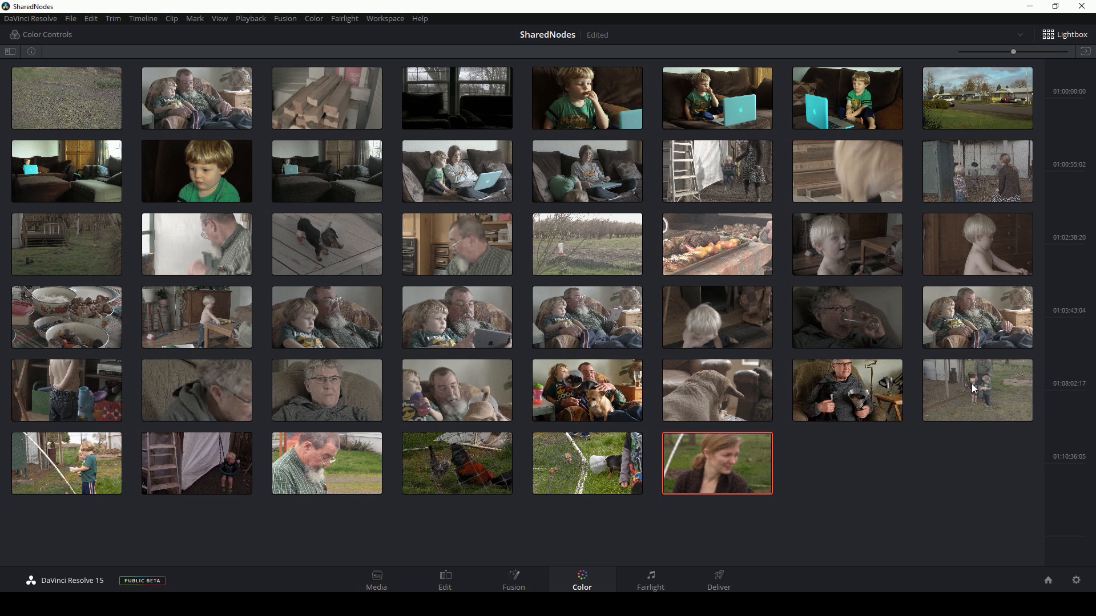
pyautogui.keyDown('shift'); pyautogui.click(722, 476); pyautogui.keyUp('shift')
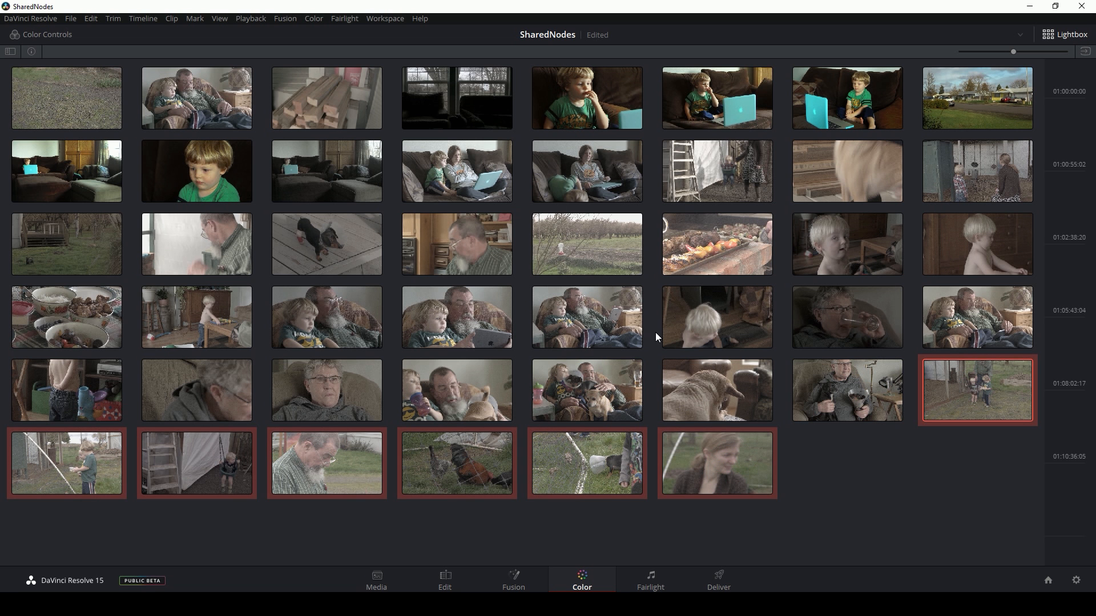
pyautogui.keyDown('ctrl'); pyautogui.click(588, 251); pyautogui.keyUp('ctrl')
pyautogui.keyDown('ctrl'); pyautogui.click(84, 254); pyautogui.keyUp('ctrl')
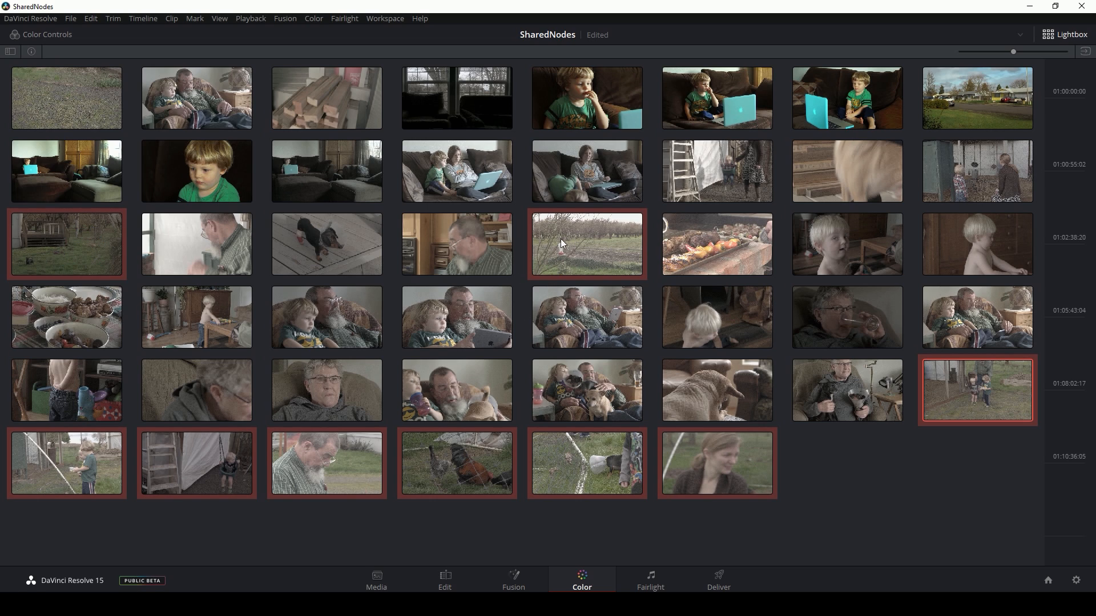
pyautogui.middleClick(1001, 88)
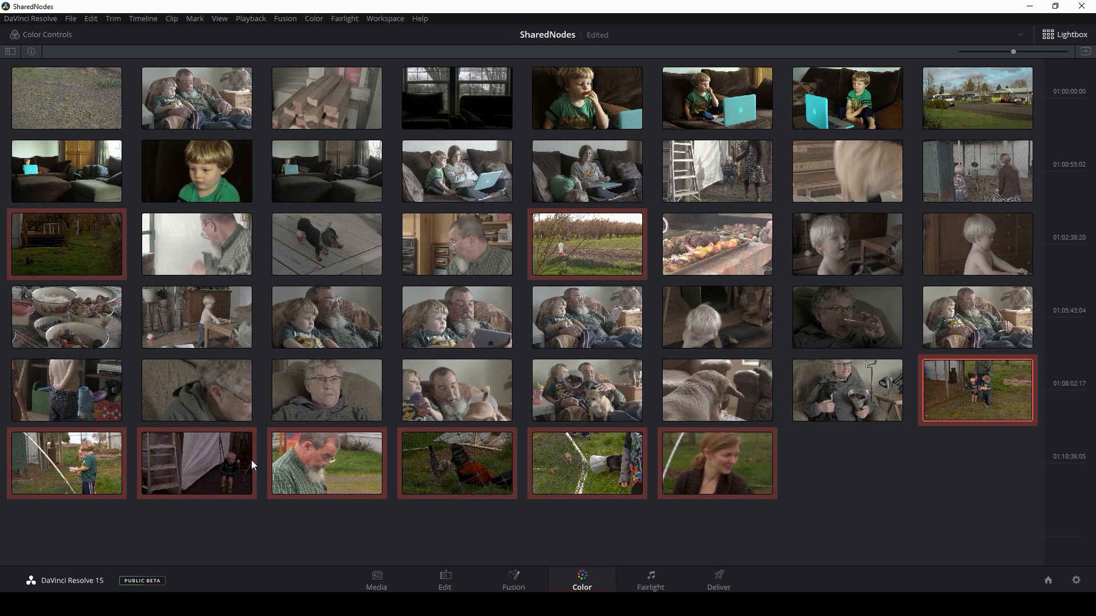
pyautogui.click(627, 437)
pyautogui.click(465, 471)
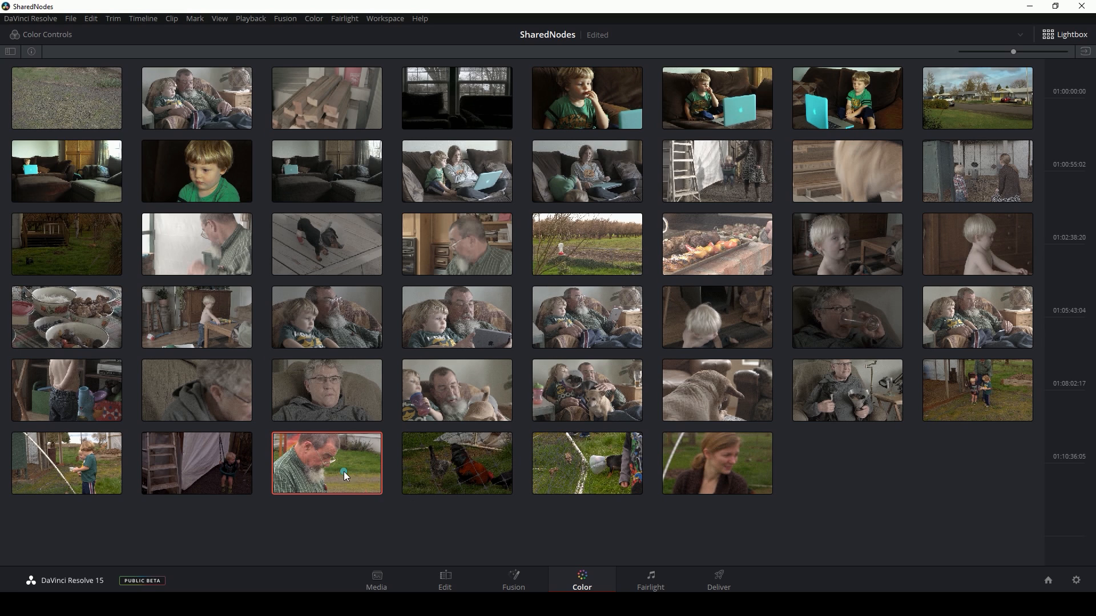
# Step: On clip 44, add a corrector node before the Outside shared node, set its gain to 1.25 and raise its gamma
pyautogui.click(1064, 35)
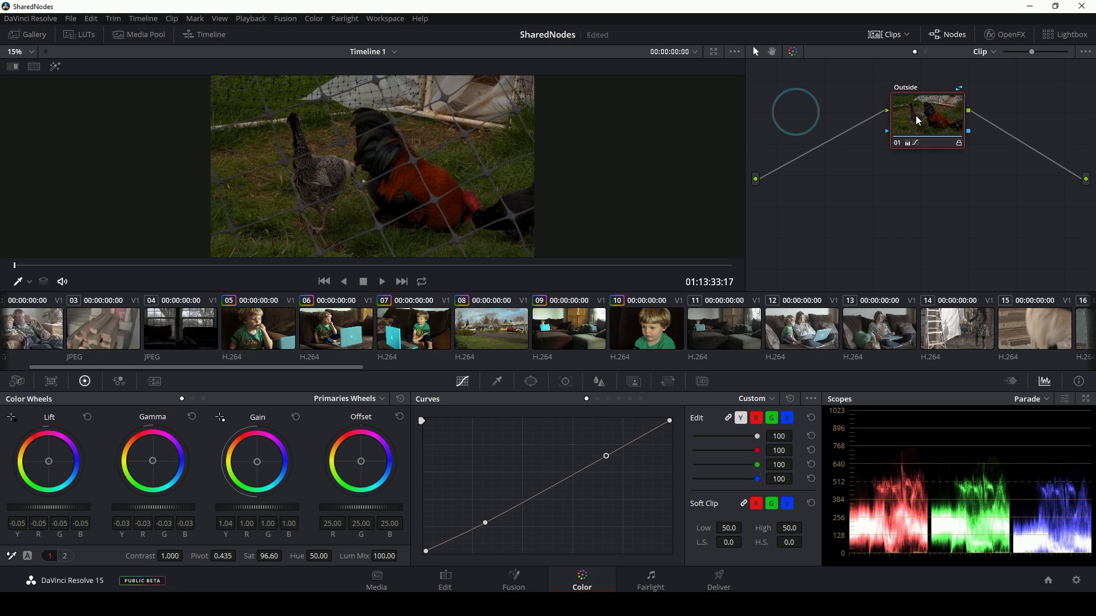
pyautogui.hotkey('shift', 's')
pyautogui.moveTo(223, 507); pyautogui.dragTo(245, 508)
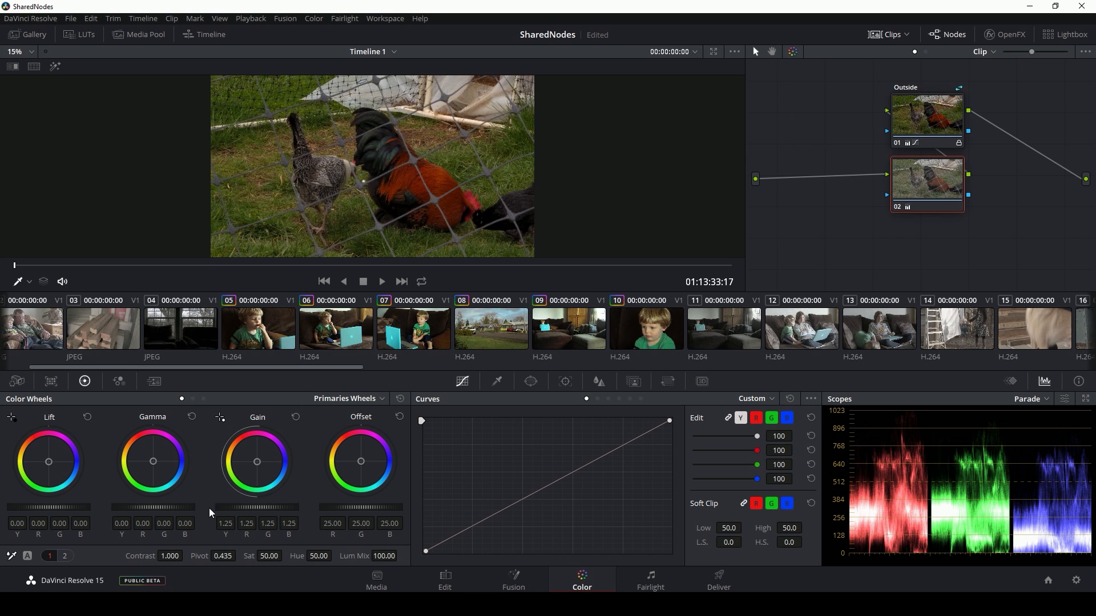
pyautogui.moveTo(168, 508); pyautogui.dragTo(178, 508)
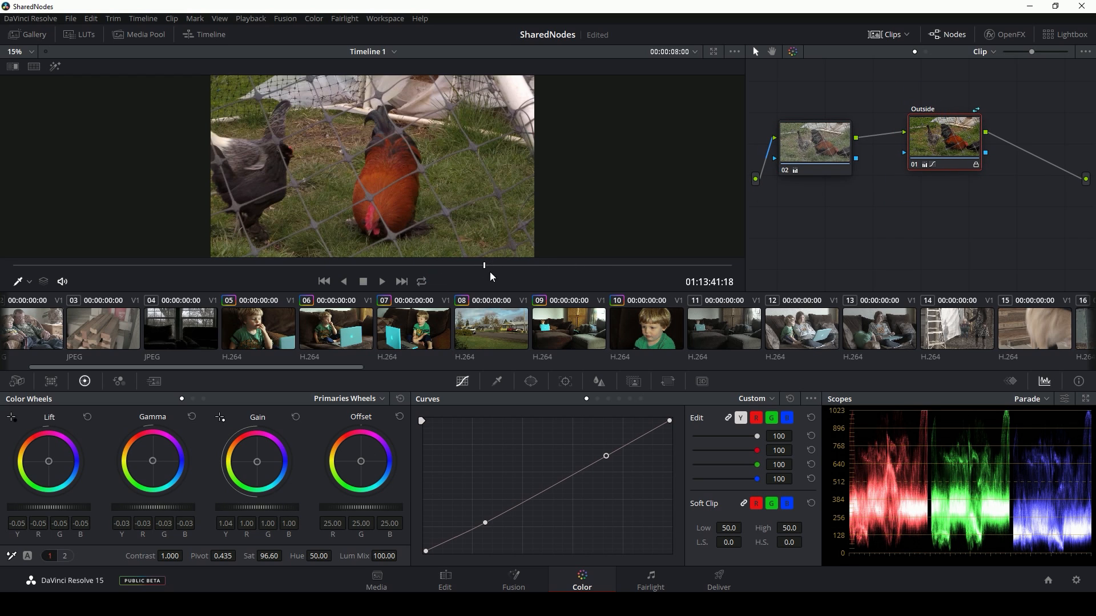
pyautogui.moveTo(501, 268); pyautogui.dragTo(525, 268)
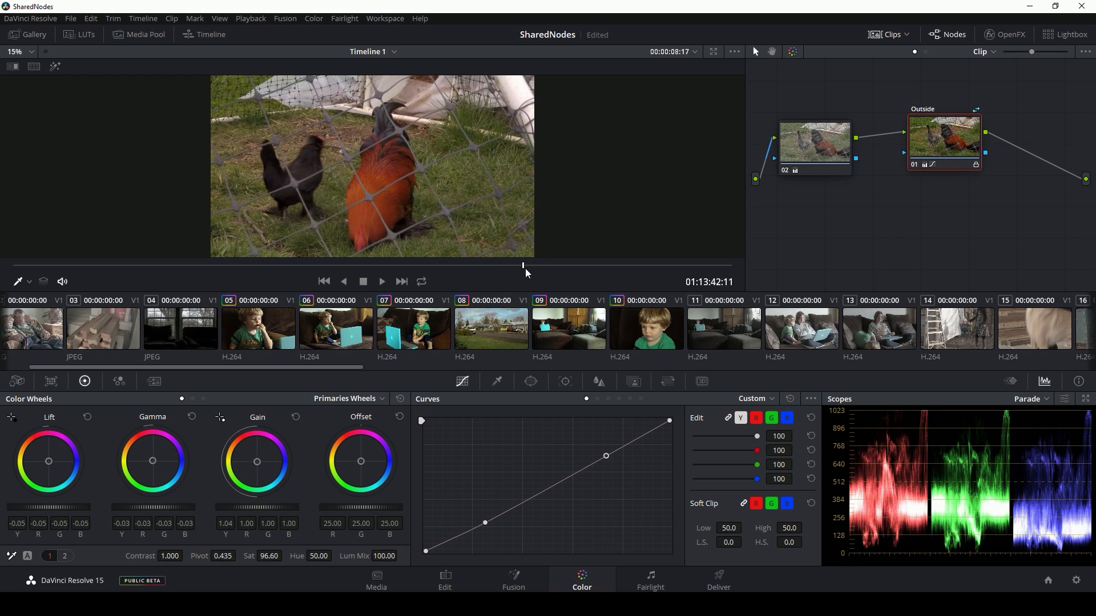
# Step: Unlock clip 44's Outside shared node, warm its gain to R 1.02, G 1.00, B 0.97, and shift the curve's upper point towards the midtones
pyautogui.click(951, 132)
pyautogui.rightClick(963, 140)
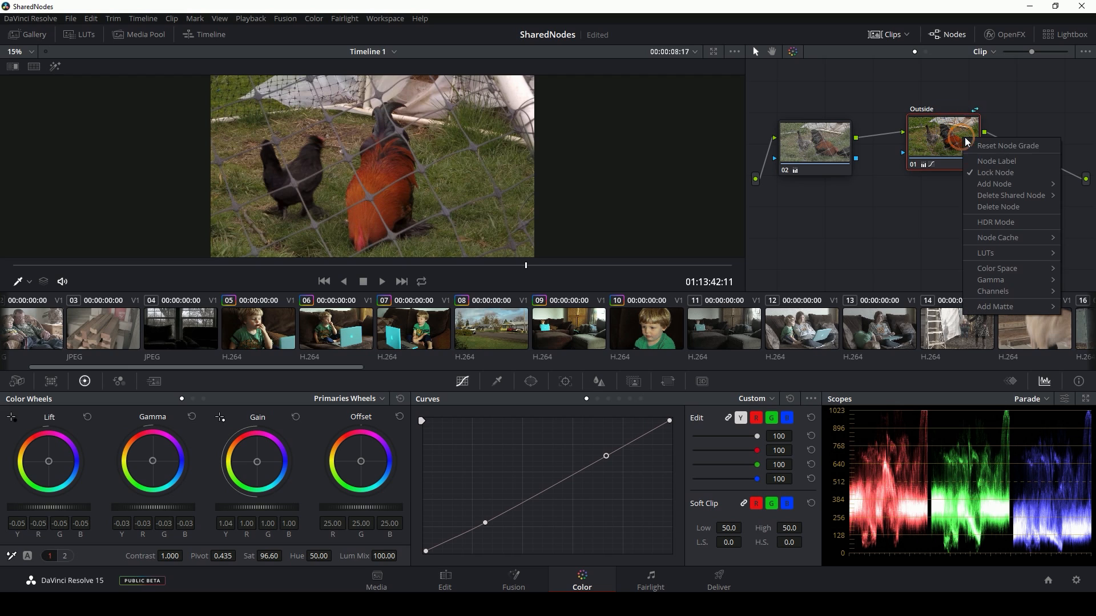
pyautogui.click(992, 170)
pyautogui.moveTo(256, 461); pyautogui.dragTo(255, 460)
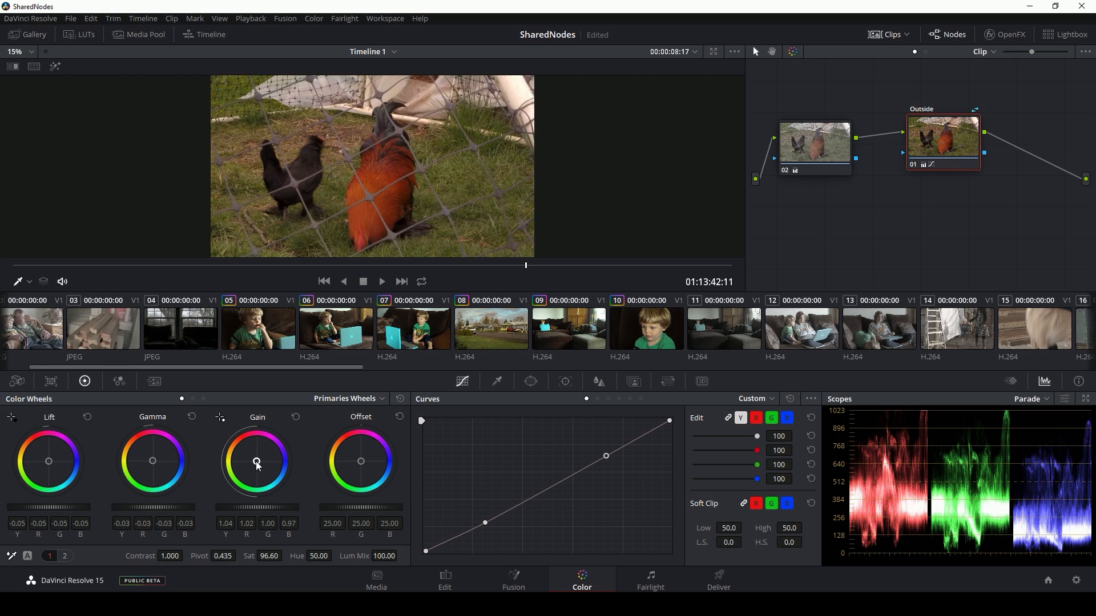
pyautogui.moveTo(606, 455); pyautogui.dragTo(575, 467)
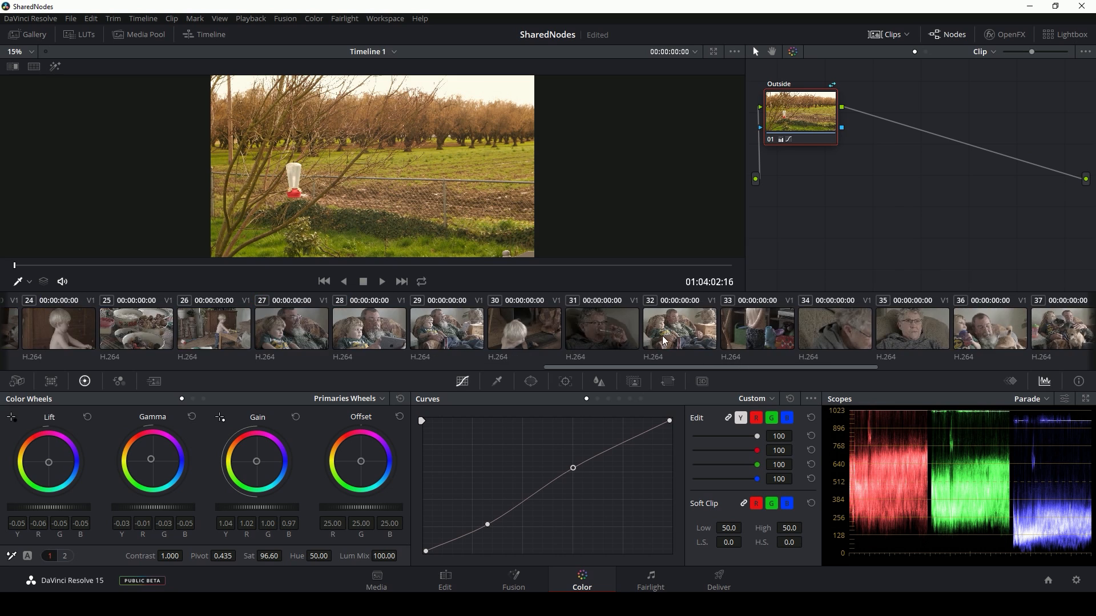
# Step: Examine how the edited Outside grade looks on the other outdoor clips 46, 45 and 43
pyautogui.scroll(-9, 664, 338)
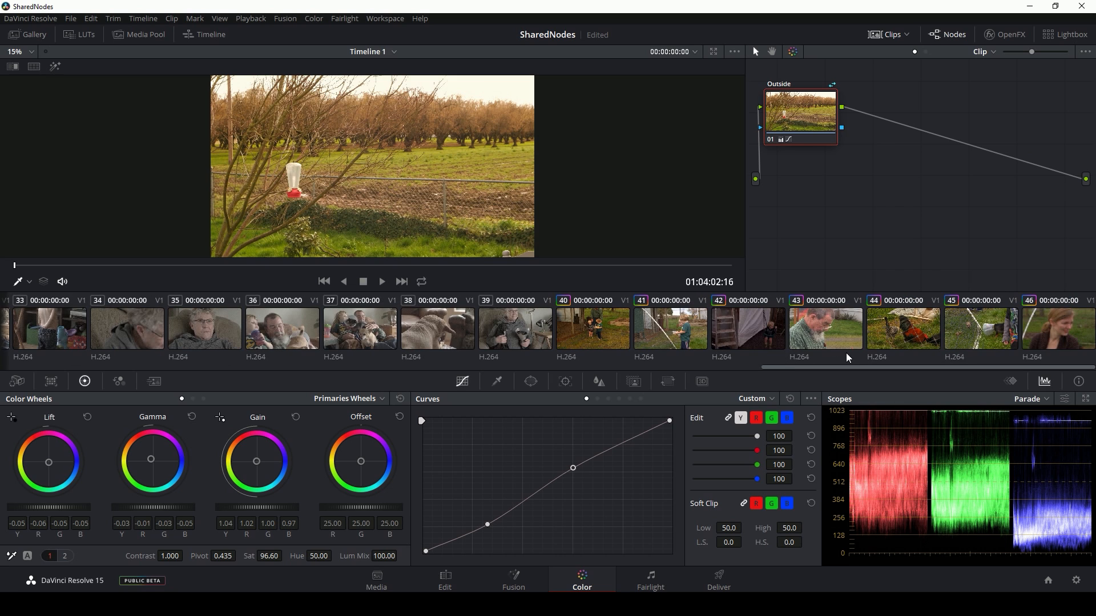
pyautogui.click(1062, 337)
pyautogui.click(1003, 337)
pyautogui.click(826, 330)
# Step: Grade clip 16 with lift -0.05, gain 1.28, saturation 100 and a contrast curve, and save its node as a shared node
pyautogui.scroll(10, 560, 337)
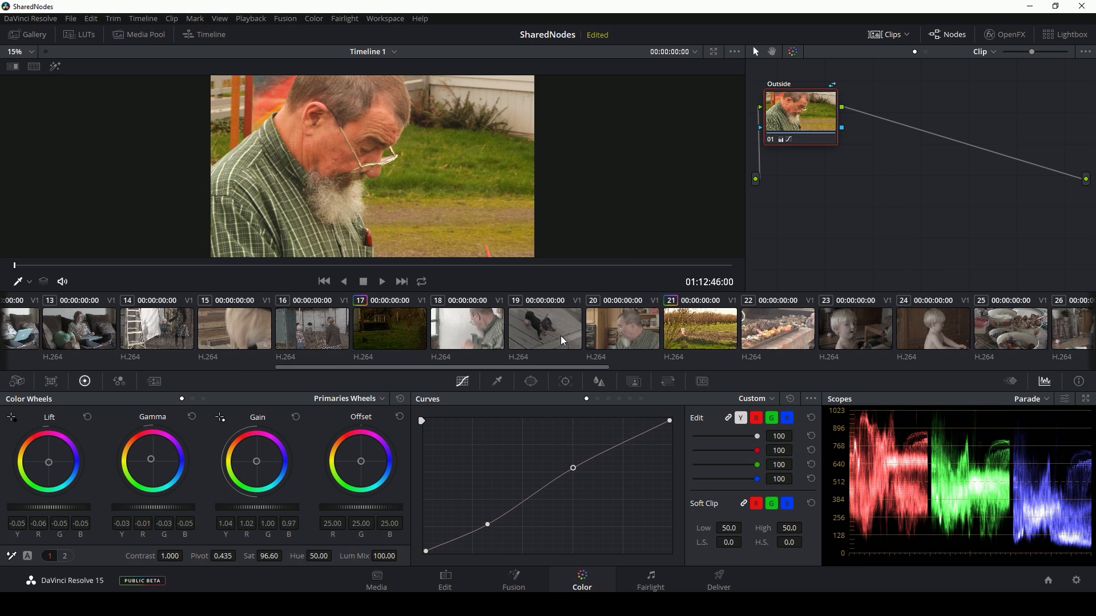
pyautogui.scroll(2, 557, 343)
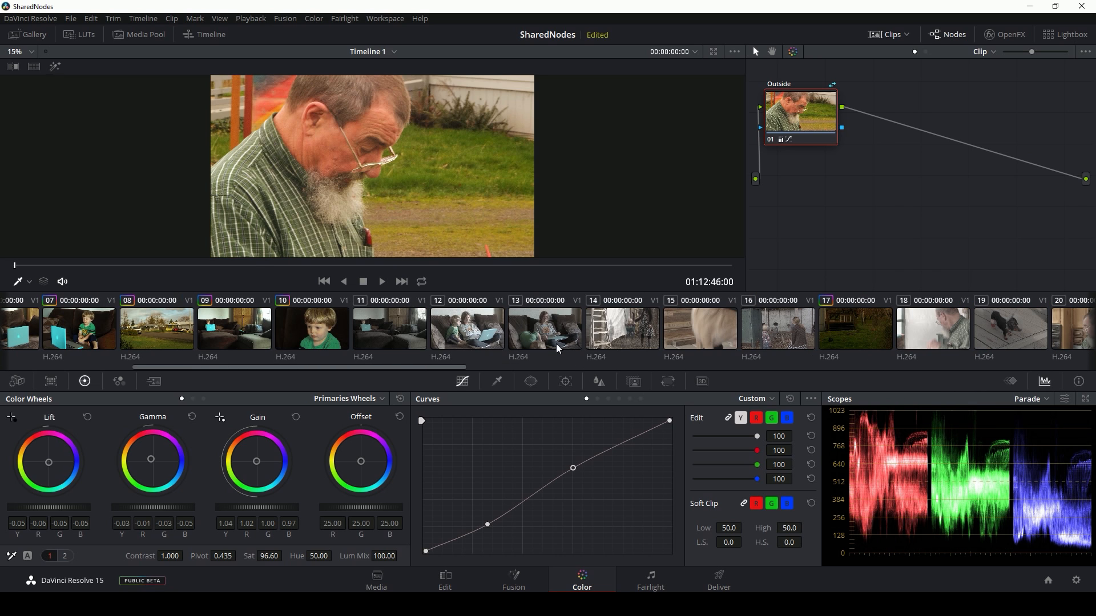
pyautogui.scroll(2, 557, 345)
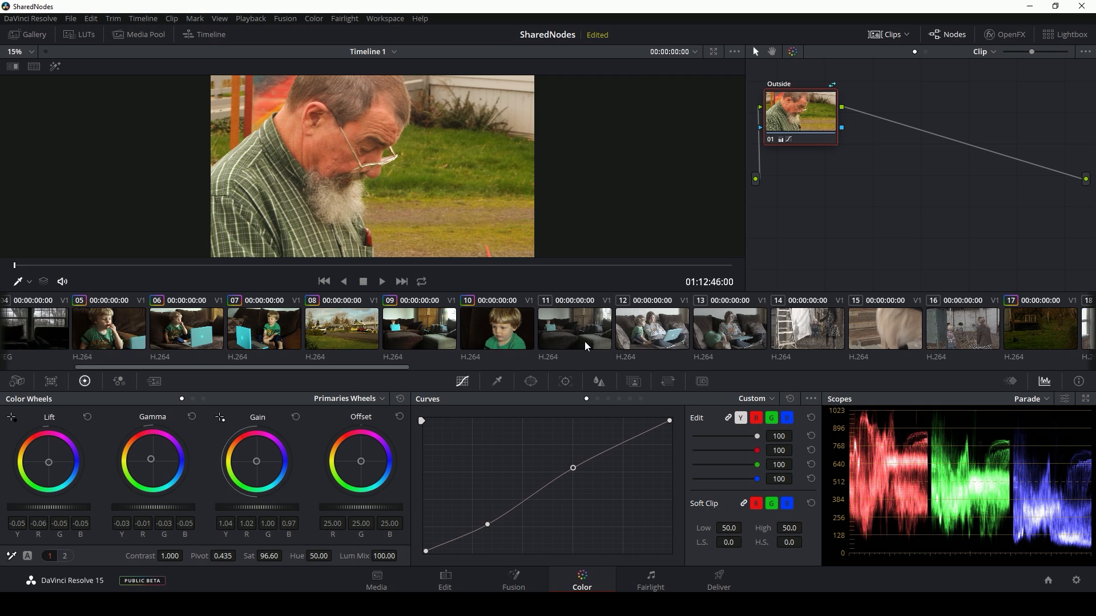
pyautogui.scroll(-5, 584, 341)
pyautogui.click(553, 328)
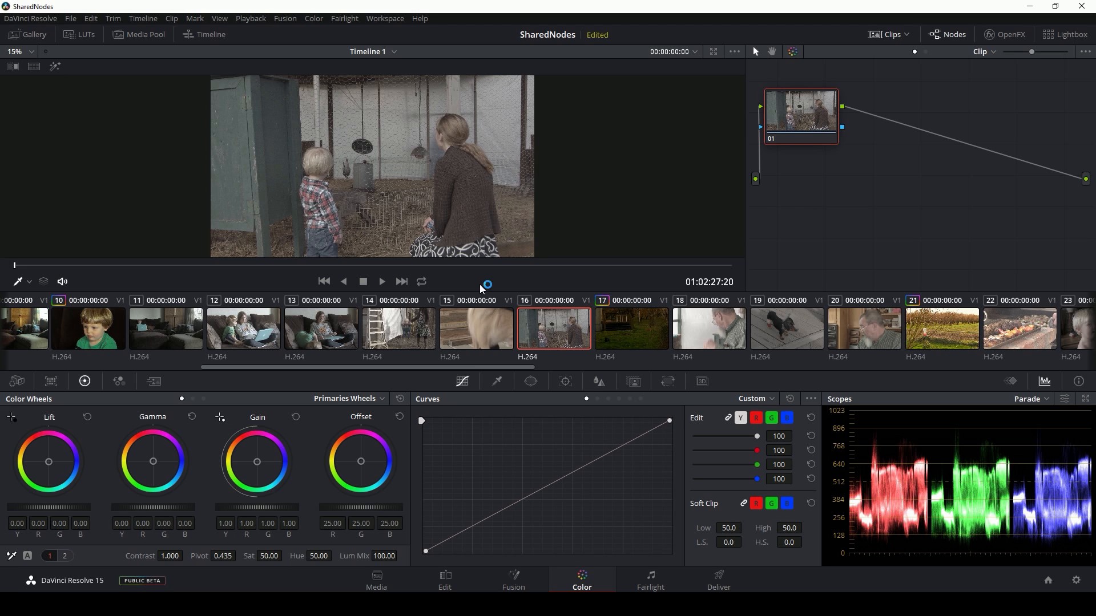
pyautogui.scroll(5, 275, 506)
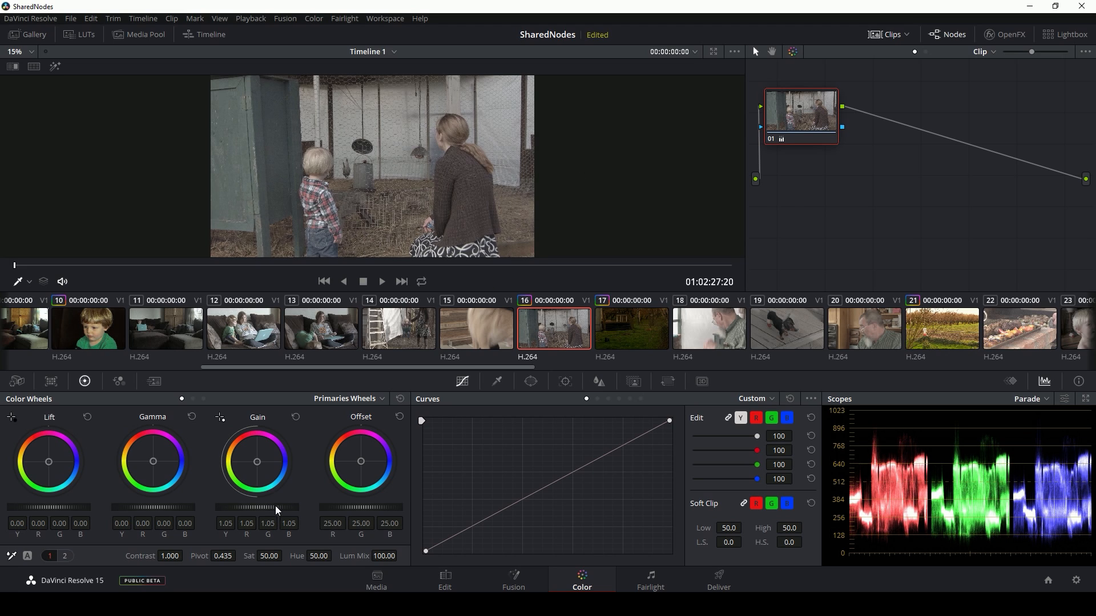
pyautogui.click(817, 161)
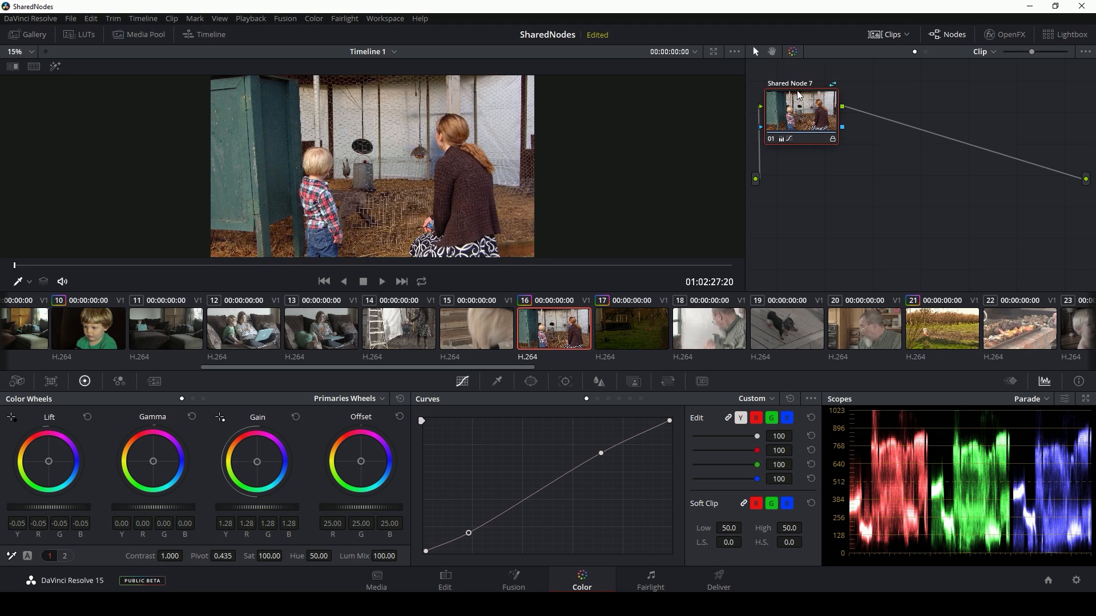
# Step: Label clip 16's shared node Outside2 and apply it to clips 14, 15, 18 and 19
pyautogui.rightClick(799, 95)
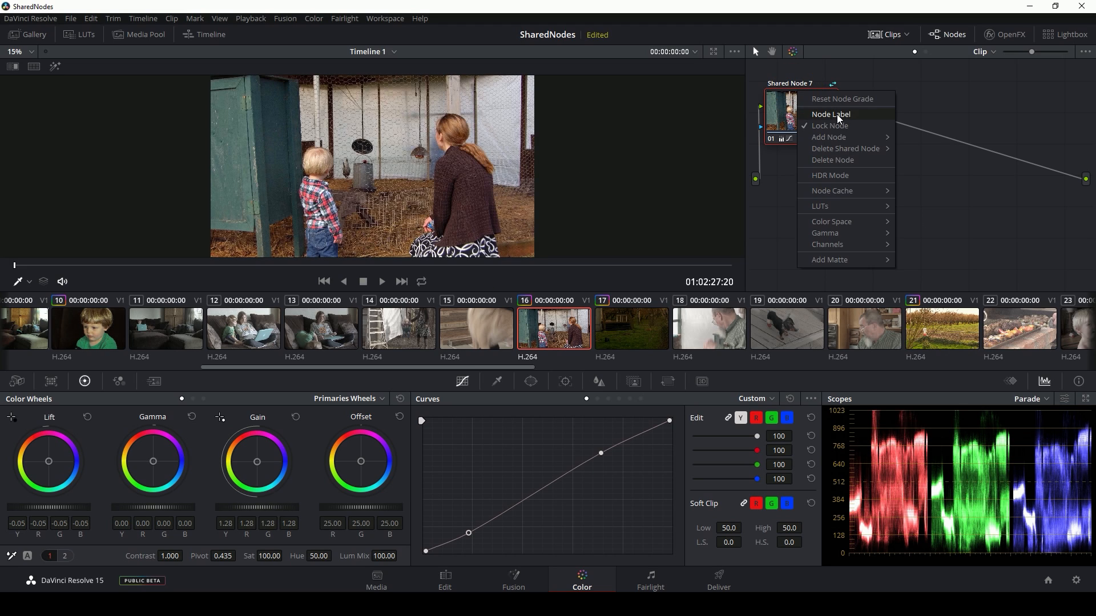
pyautogui.click(822, 117)
pyautogui.write('Outside2')
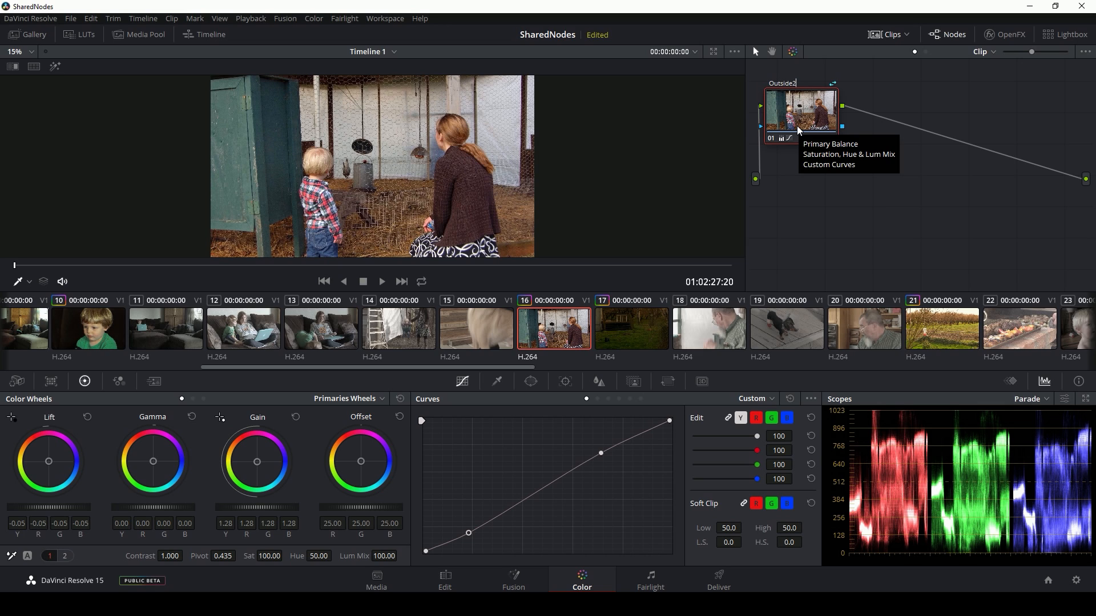
pyautogui.press('Return')
pyautogui.click(802, 334)
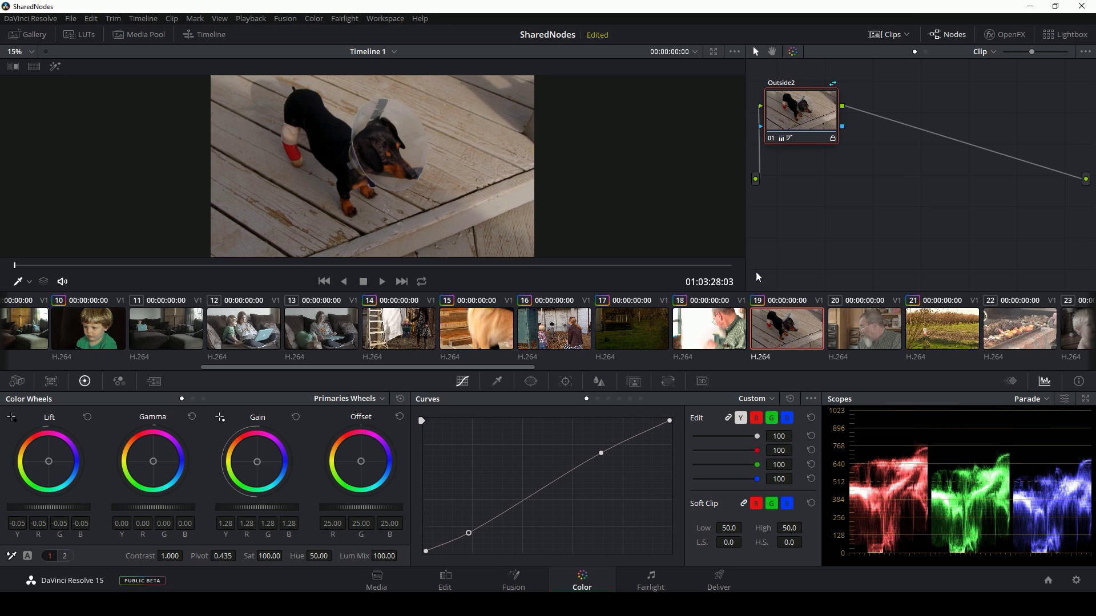
# Step: Add a node after Outside2 on clip 16 with a faded curve and gamma warmed to R 0.04, G -0.01, B -0.06
pyautogui.click(553, 334)
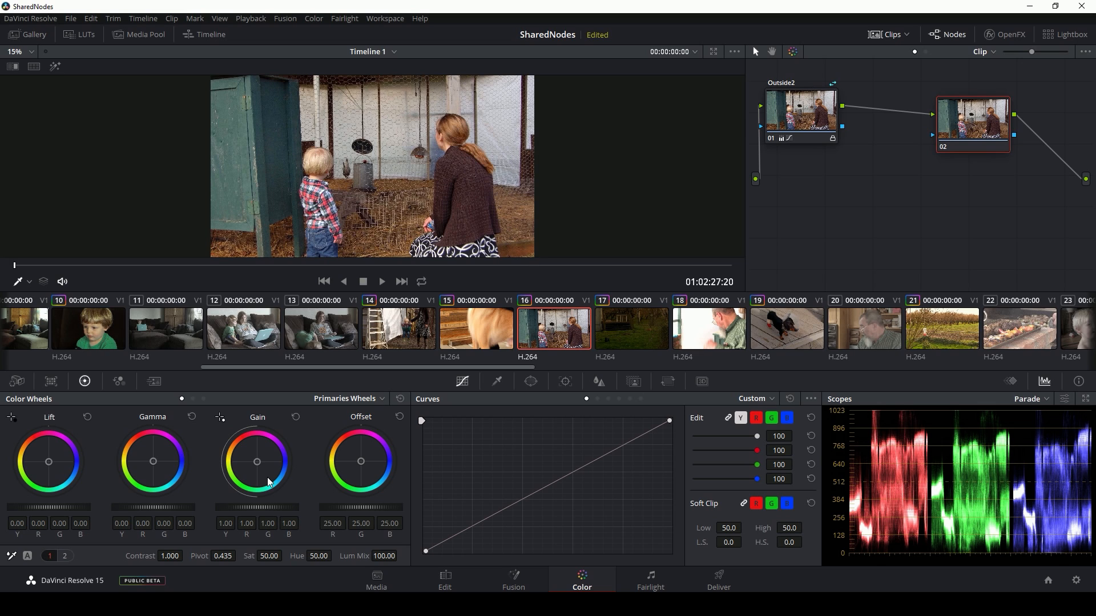
pyautogui.moveTo(425, 552); pyautogui.dragTo(426, 535)
pyautogui.moveTo(669, 421); pyautogui.dragTo(669, 430)
pyautogui.moveTo(153, 462); pyautogui.dragTo(147, 456)
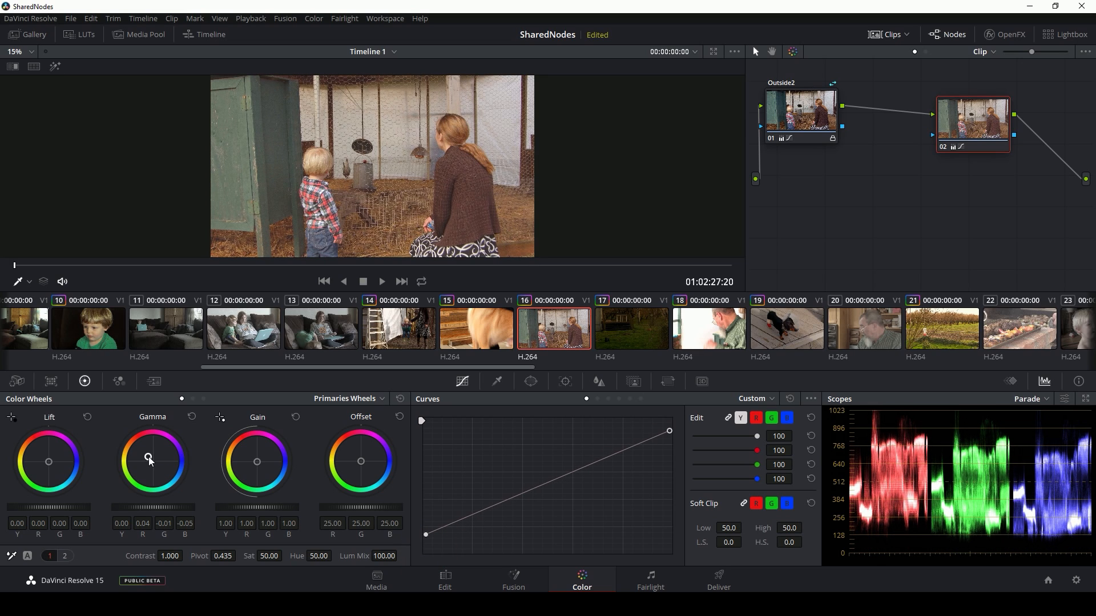
pyautogui.moveTo(480, 512); pyautogui.dragTo(480, 517)
# Step: Save clip 16's second node as a shared node labelled STYLE and add it to other Outside2 clips, including clip 14
pyautogui.rightClick(972, 122)
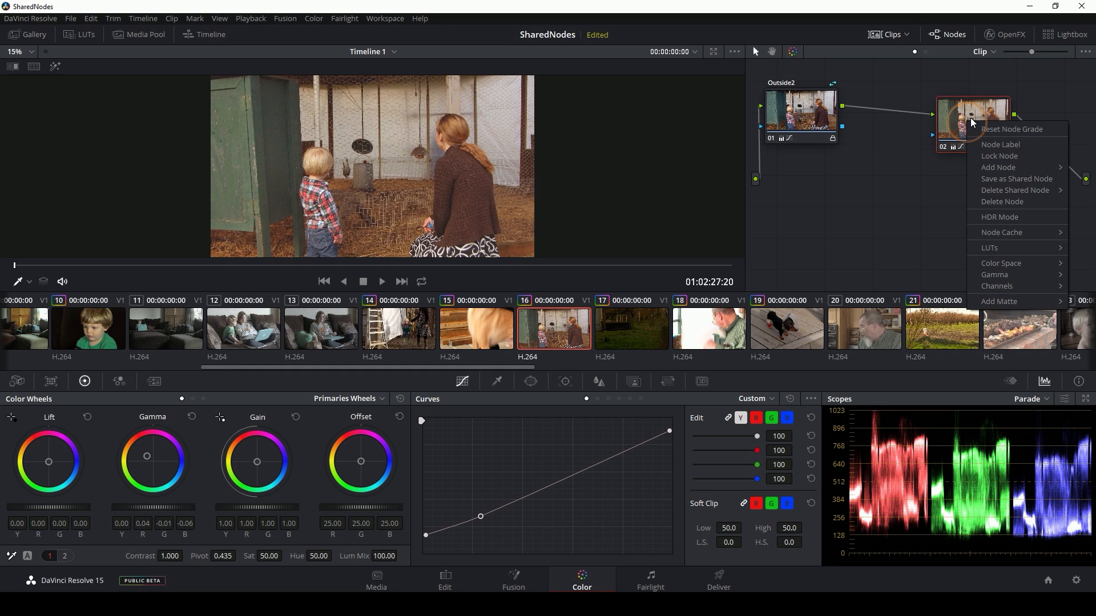
pyautogui.click(1004, 145)
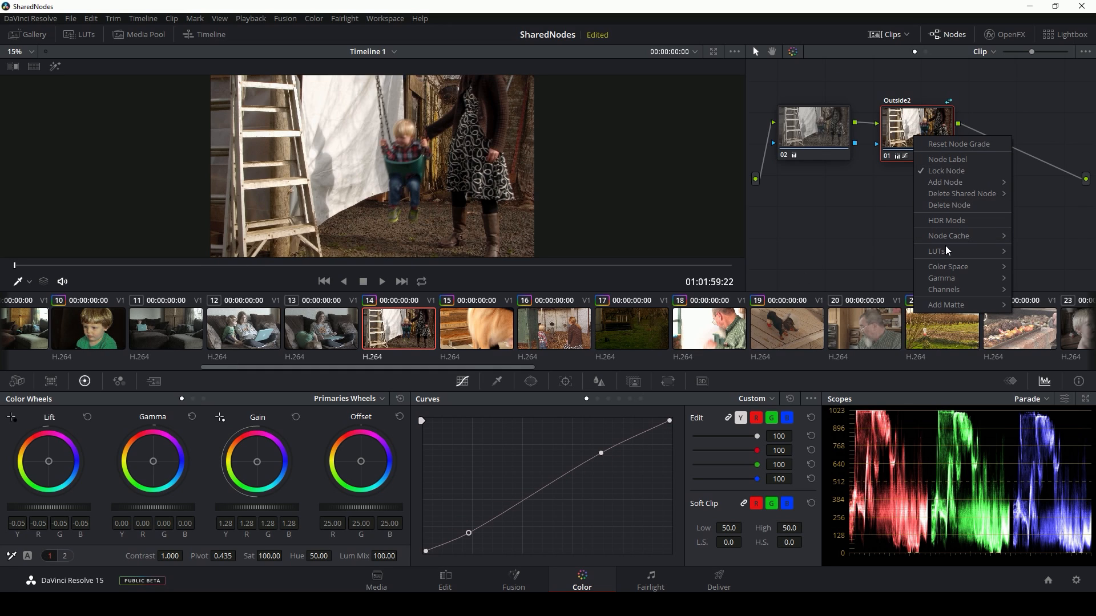
pyautogui.moveTo(951, 255)
# Step: Unlock the STYLE shared node on clip 16 and lower the black end point of its curve
pyautogui.click(554, 325)
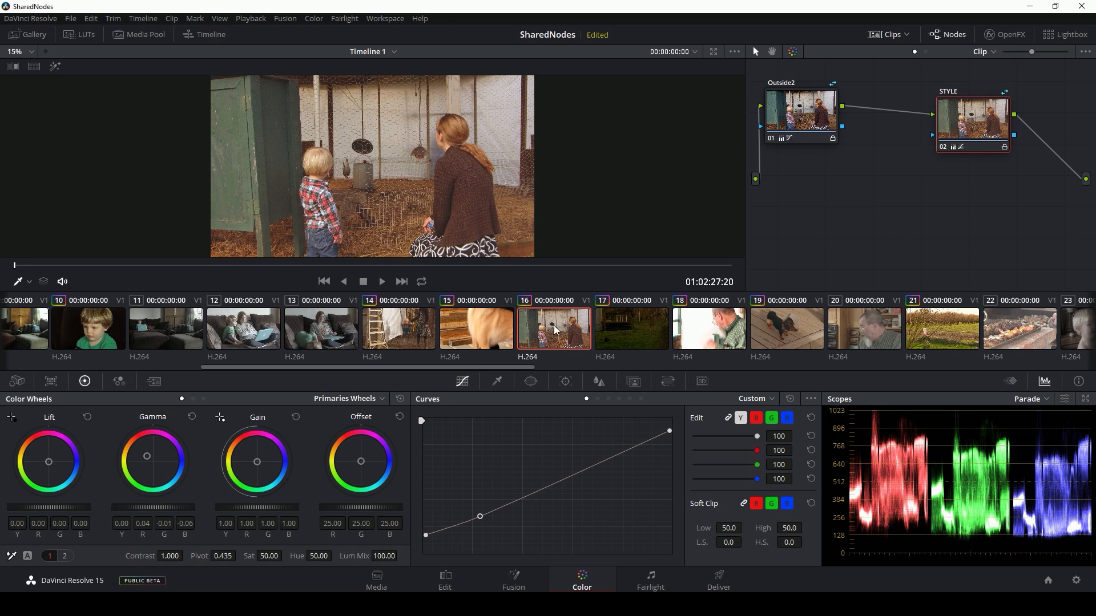
pyautogui.rightClick(963, 119)
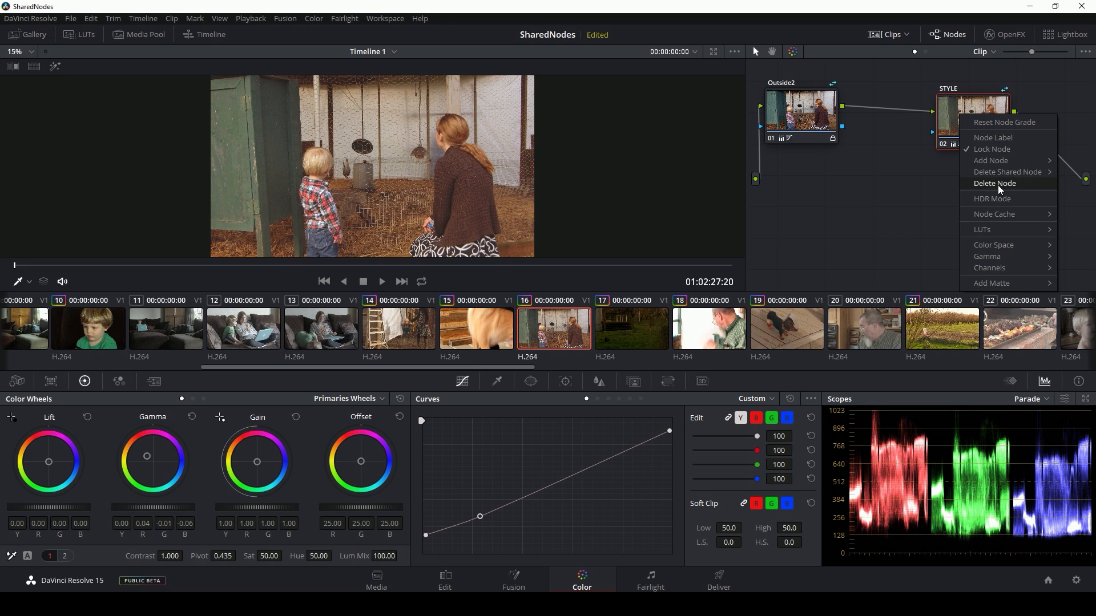
pyautogui.click(993, 147)
pyautogui.moveTo(425, 535); pyautogui.dragTo(425, 546)
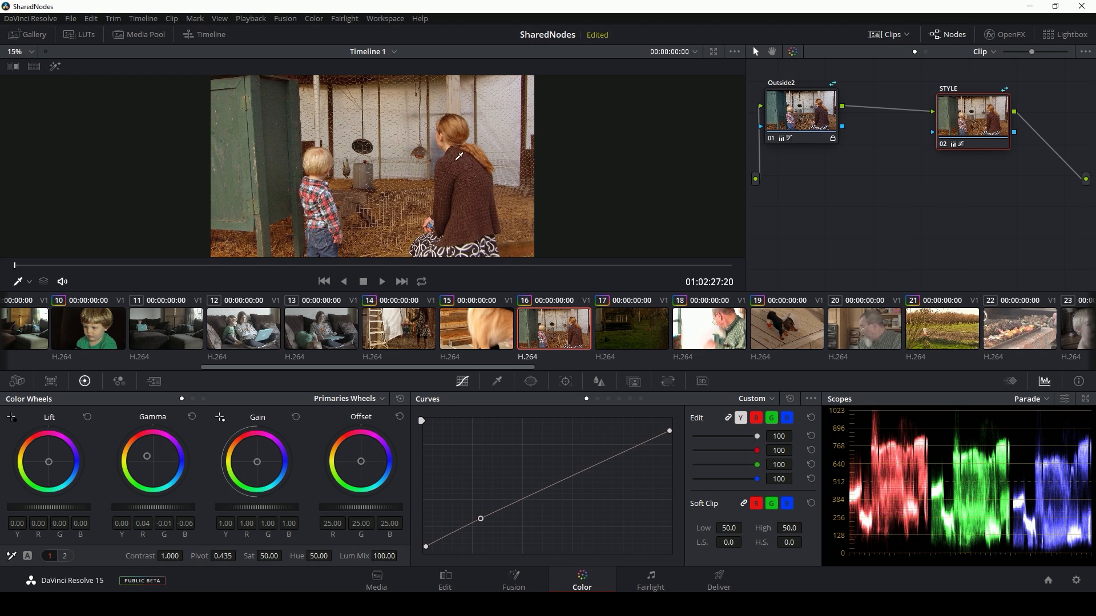
# Step: On clip 23, adjust the first node and append the Couch and STYLE shared nodes after it
pyautogui.scroll(-6, 566, 329)
pyautogui.click(612, 332)
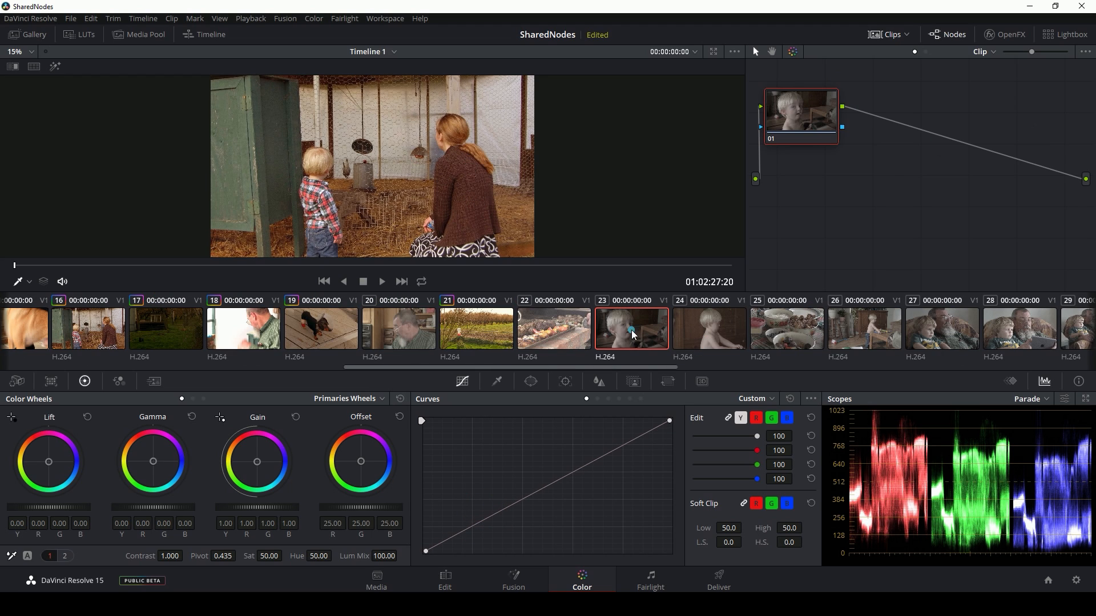
pyautogui.moveTo(513, 268); pyautogui.dragTo(635, 273)
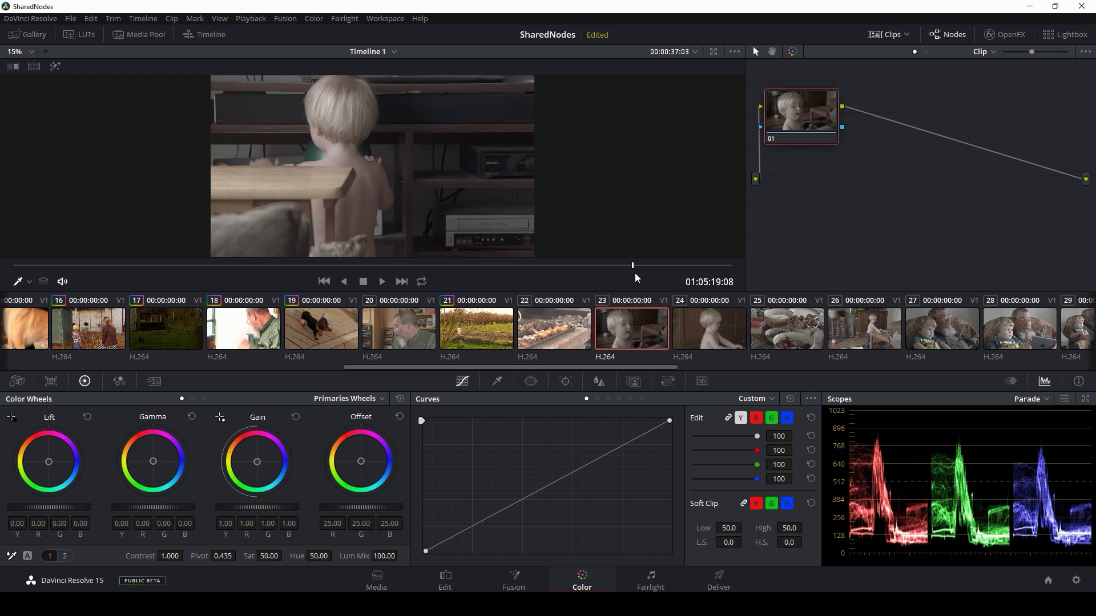
pyautogui.rightClick(813, 124)
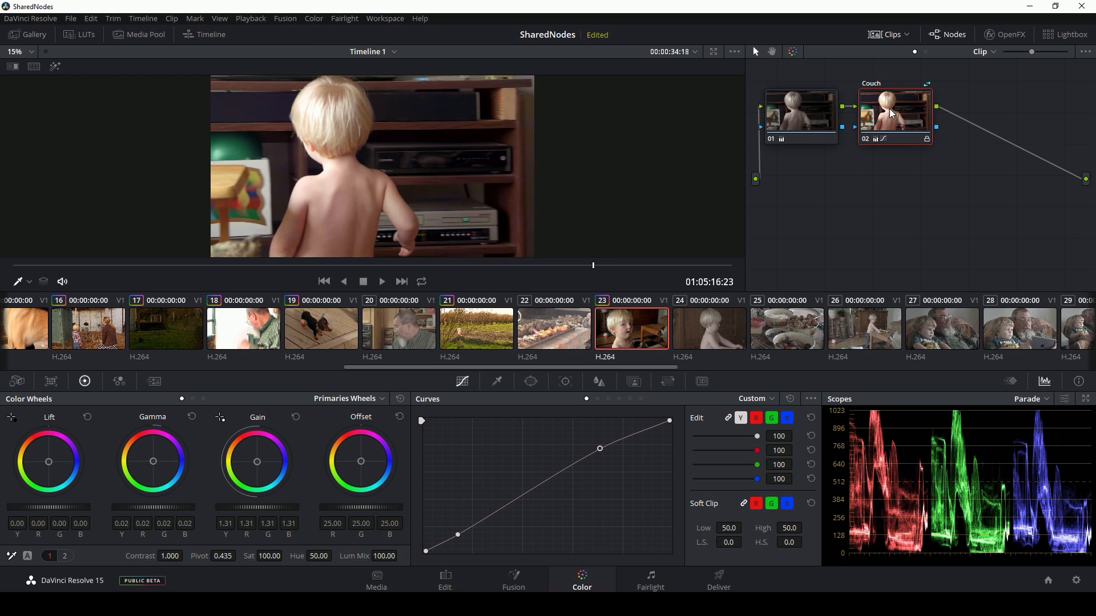
pyautogui.rightClick(889, 109)
pyautogui.moveTo(954, 157)
pyautogui.click(1012, 254)
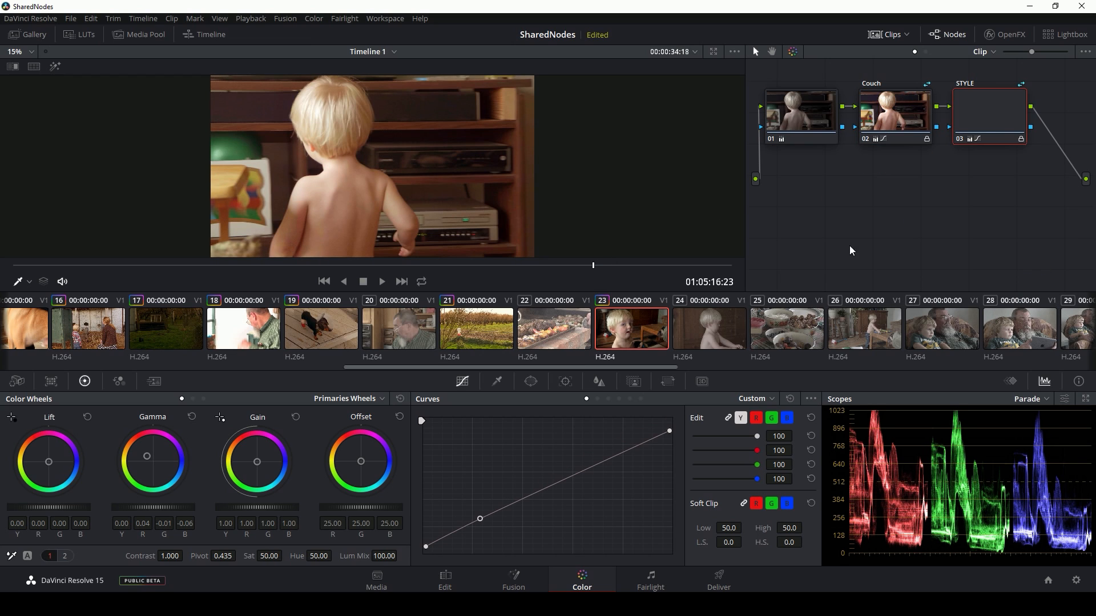
# Step: Darken clip 23's first node by setting its gain to 0.97 and its gamma to -0.06
pyautogui.moveTo(572, 269); pyautogui.dragTo(545, 267)
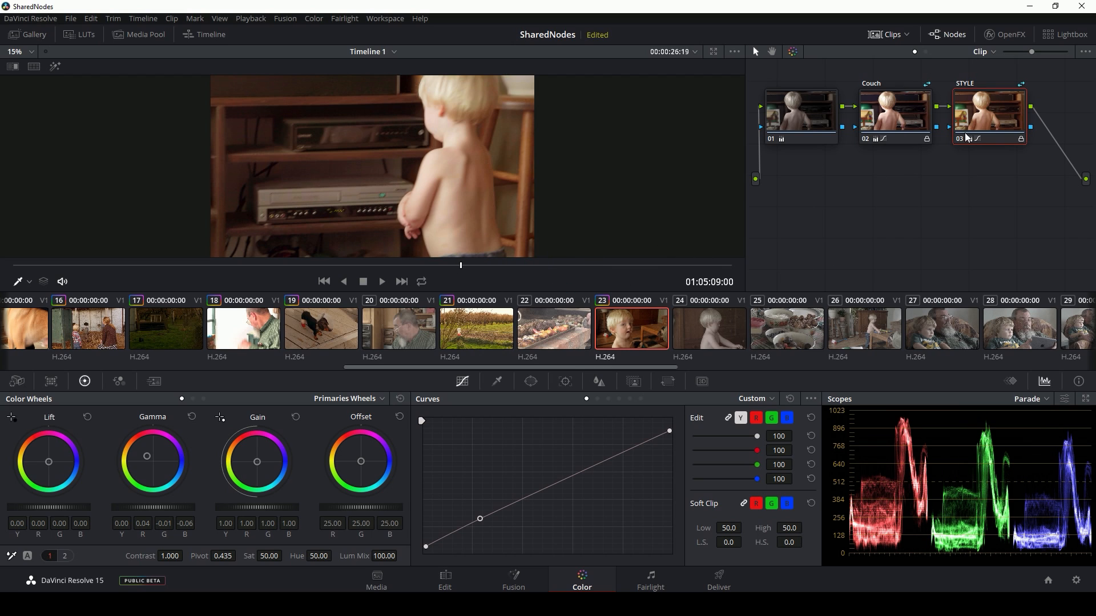
pyautogui.moveTo(590, 266); pyautogui.dragTo(624, 265)
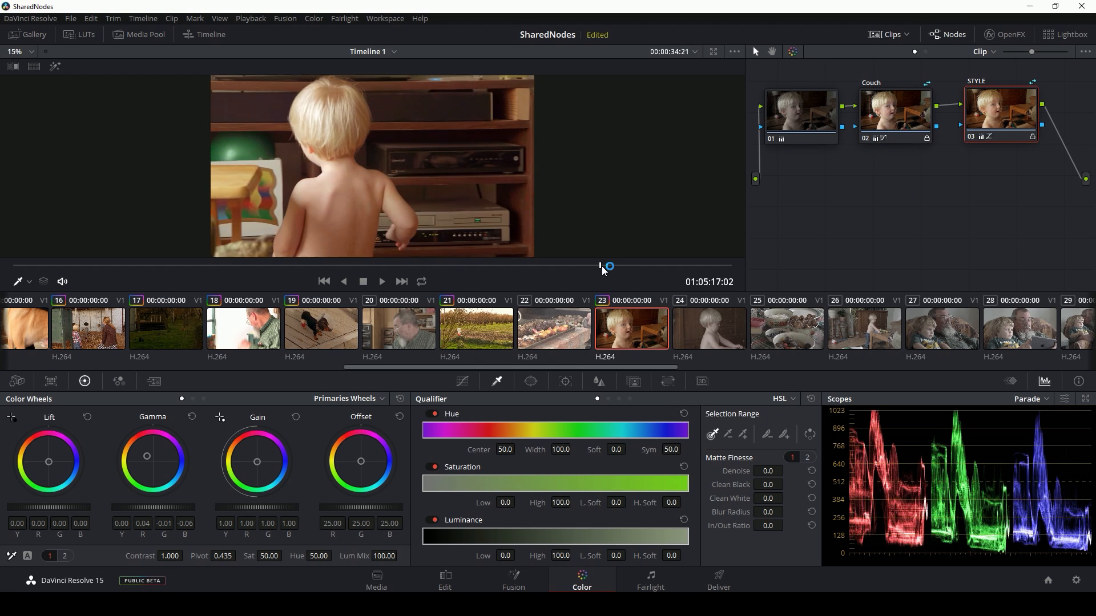
pyautogui.moveTo(601, 266); pyautogui.dragTo(618, 266)
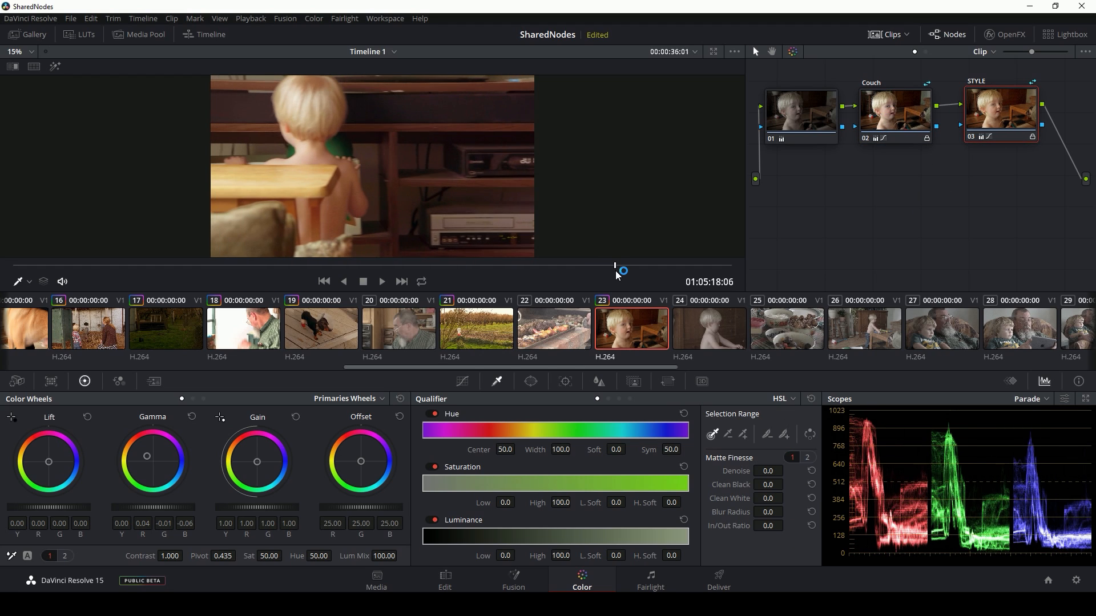
pyautogui.click(836, 114)
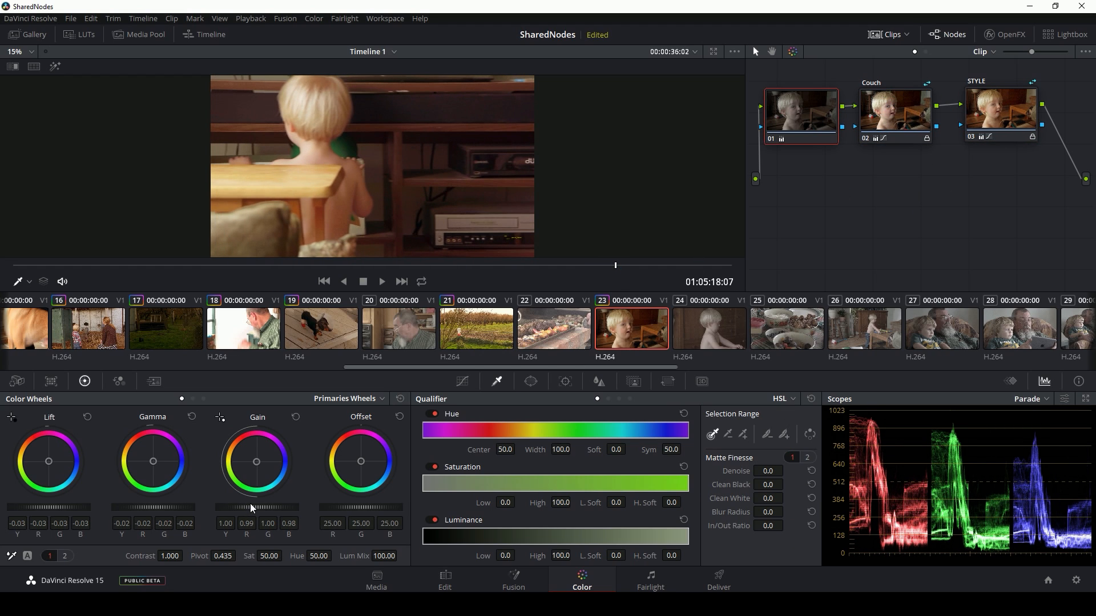
pyautogui.moveTo(250, 503); pyautogui.dragTo(245, 504)
pyautogui.moveTo(173, 503); pyautogui.dragTo(162, 503)
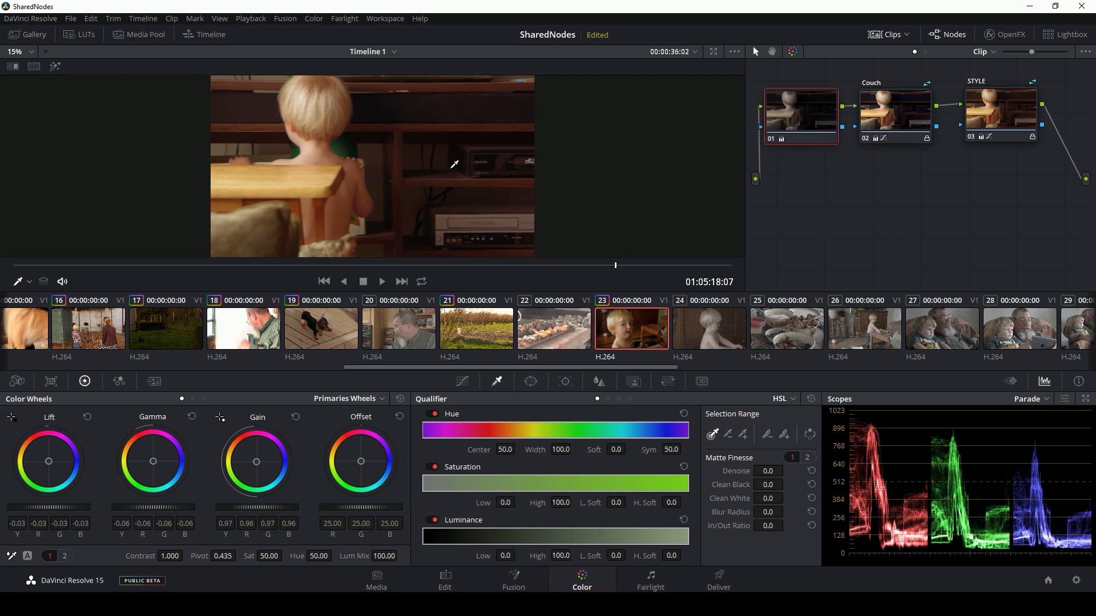
# Step: Reset all grades and nodes on clip 23, and move on to clip 25
pyautogui.hotkey('ctrl', 'Home')
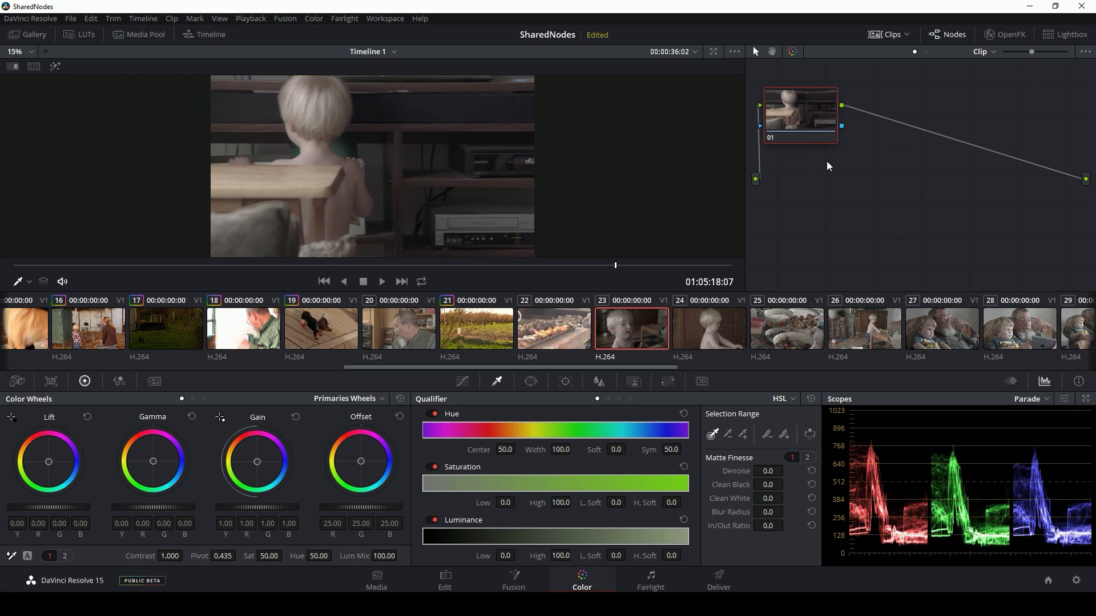
pyautogui.moveTo(322, 269); pyautogui.dragTo(377, 267)
pyautogui.click(873, 220)
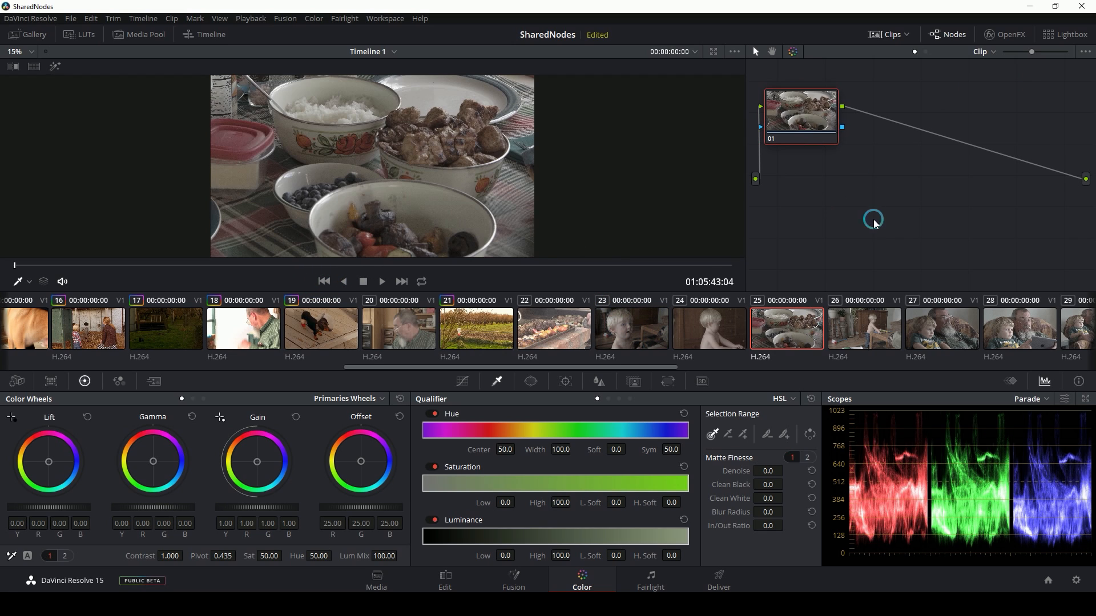
# Step: Apply the GC_Z-Log_To_Rec709 LUT to clip 25's node and save it as a shared node labelled COR LUT
pyautogui.click(78, 36)
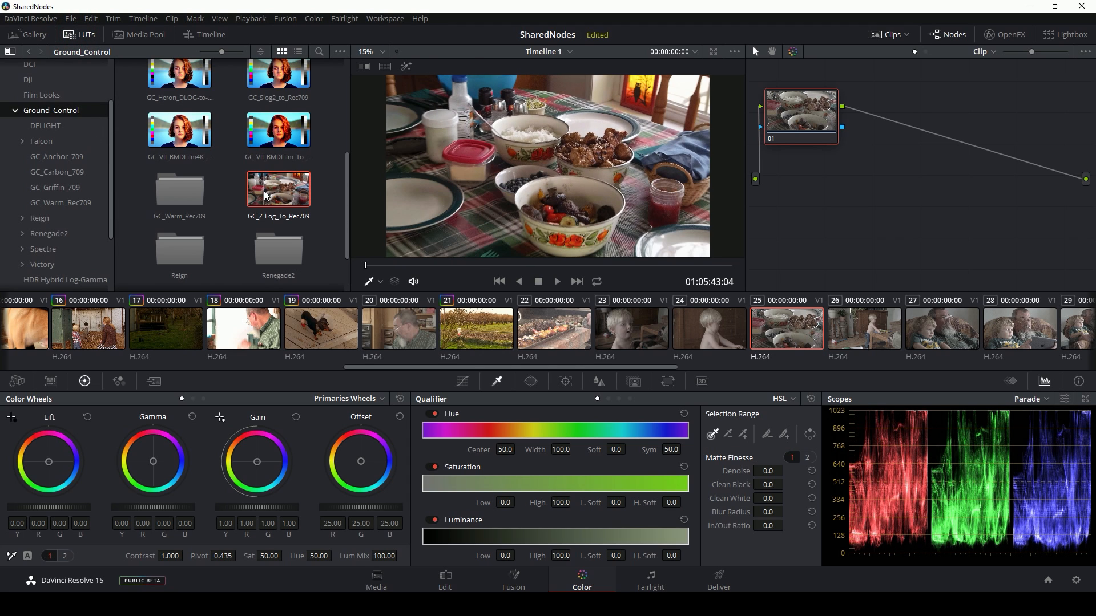
pyautogui.moveTo(265, 196); pyautogui.dragTo(801, 114)
pyautogui.rightClick(806, 111)
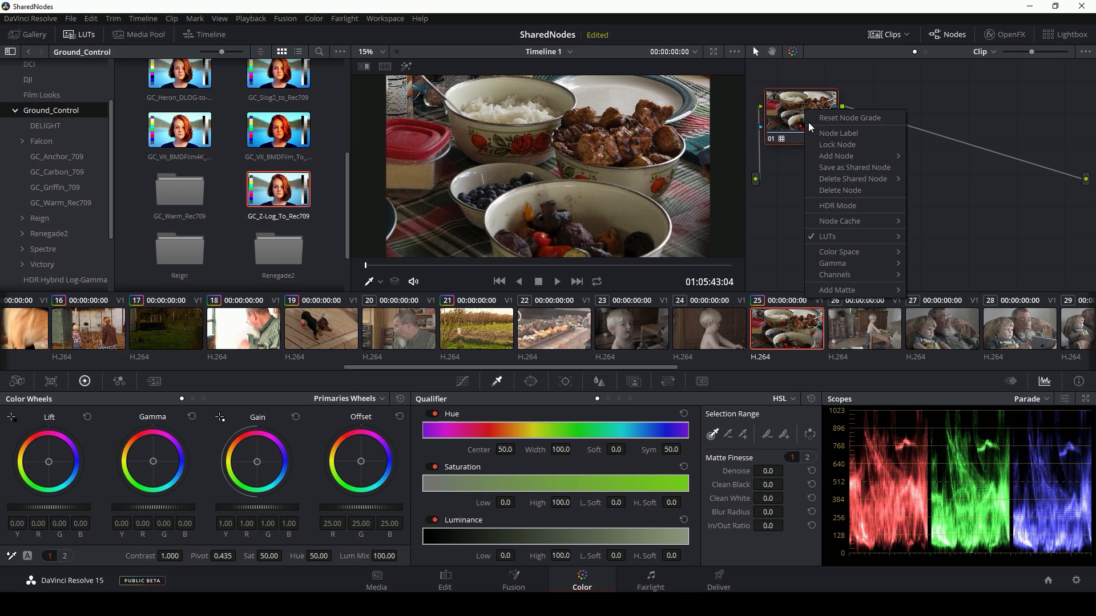
pyautogui.click(840, 167)
pyautogui.write('COR')
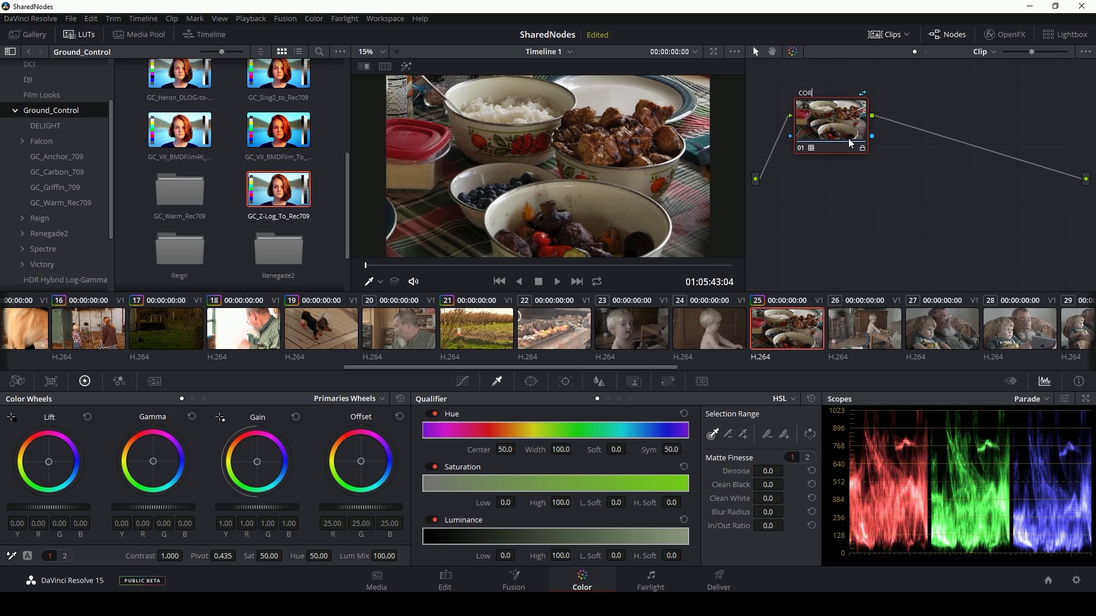
pyautogui.write(' LUT')
pyautogui.press('Return')
# Step: Copy clip 25's grade with the COR LUT shared node to all clips in the timeline, and go to clip 26
pyautogui.hotkey('ctrl', 'a')
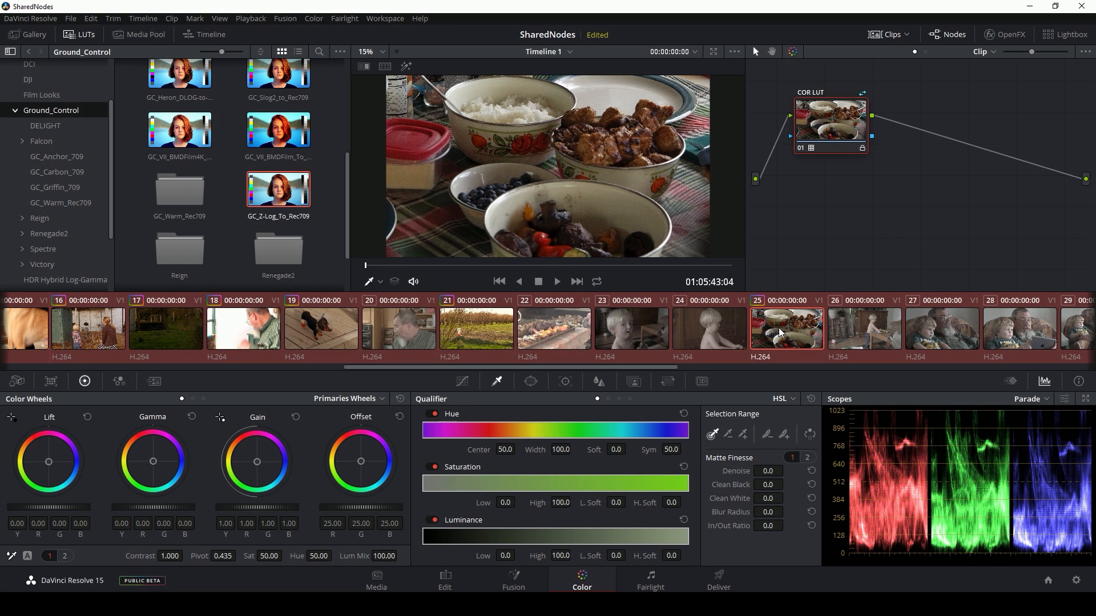
pyautogui.middleClick(781, 332)
pyautogui.click(845, 333)
# Step: Check the copied COR LUT grade on several clips across the timeline
pyautogui.scroll(-6, 708, 335)
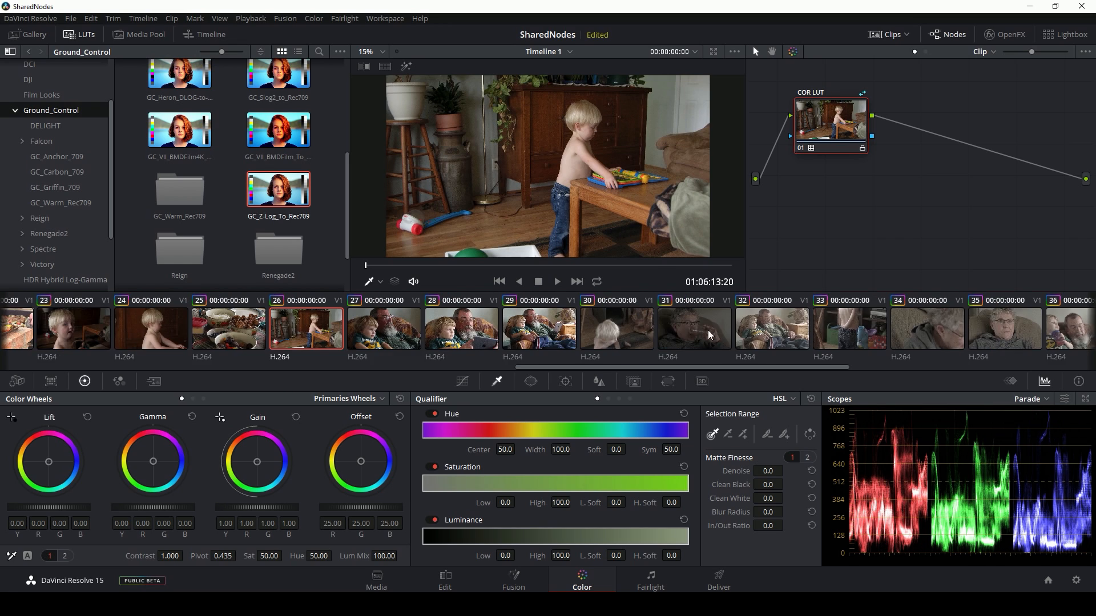
pyautogui.scroll(-2, 708, 330)
pyautogui.click(772, 329)
pyautogui.scroll(-5, 765, 332)
pyautogui.click(681, 329)
pyautogui.scroll(6, 565, 327)
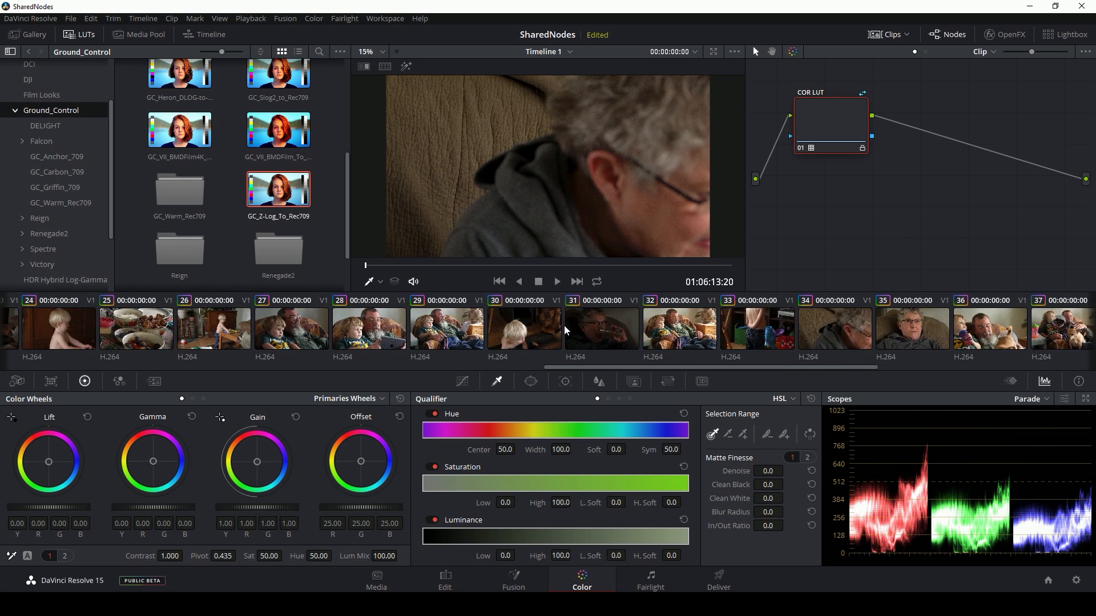
pyautogui.scroll(8, 567, 327)
pyautogui.click(568, 328)
pyautogui.scroll(-4, 569, 327)
# Step: On clip 23, add a serial node before the COR LUT shared node and space the two nodes apart
pyautogui.click(570, 329)
pyautogui.moveTo(828, 136); pyautogui.dragTo(881, 132)
pyautogui.hotkey('shift', 's')
pyautogui.moveTo(867, 182); pyautogui.dragTo(773, 111)
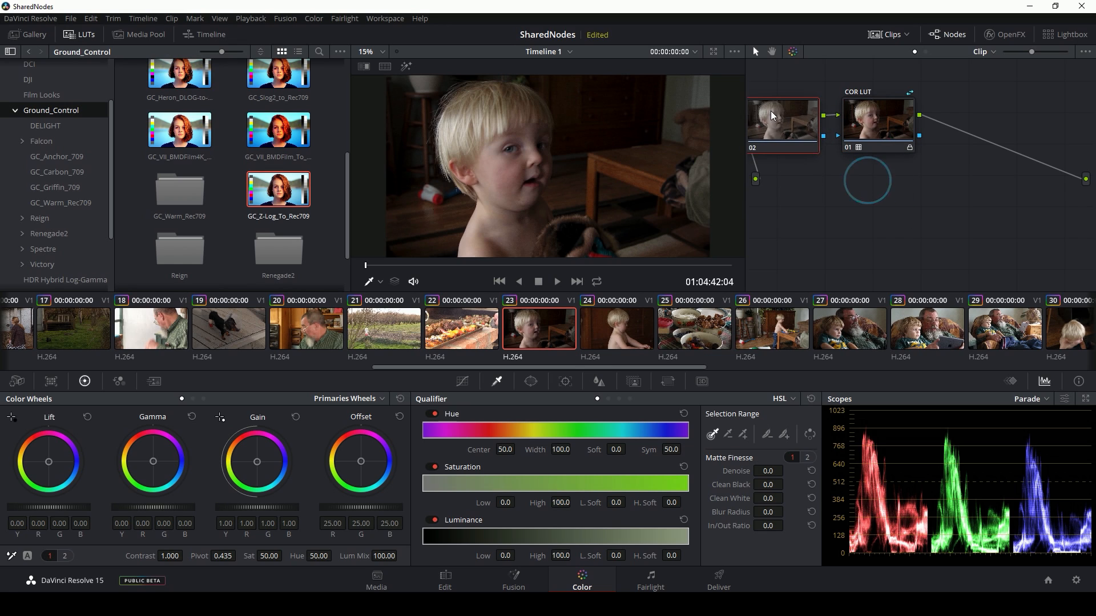
pyautogui.moveTo(867, 115); pyautogui.dragTo(924, 116)
pyautogui.moveTo(791, 113); pyautogui.dragTo(821, 115)
# Step: Brighten clip 23's first node with gamma 0.02 and gain 1.08, and select the COR LUT node
pyautogui.moveTo(164, 507); pyautogui.dragTo(248, 511)
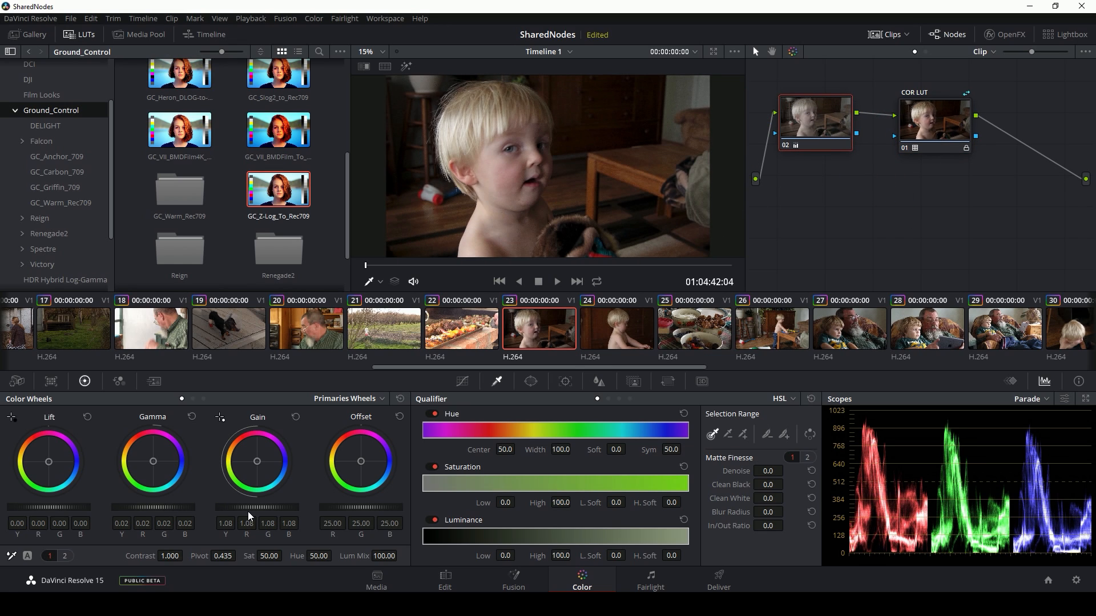
pyautogui.click(934, 120)
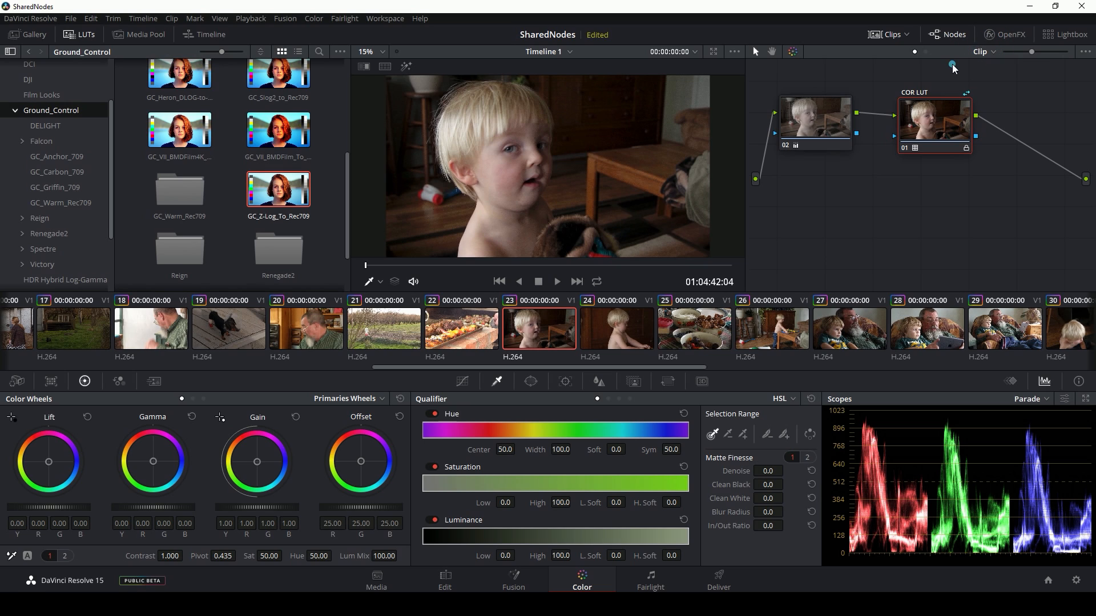
pyautogui.scroll(3, 773, 335)
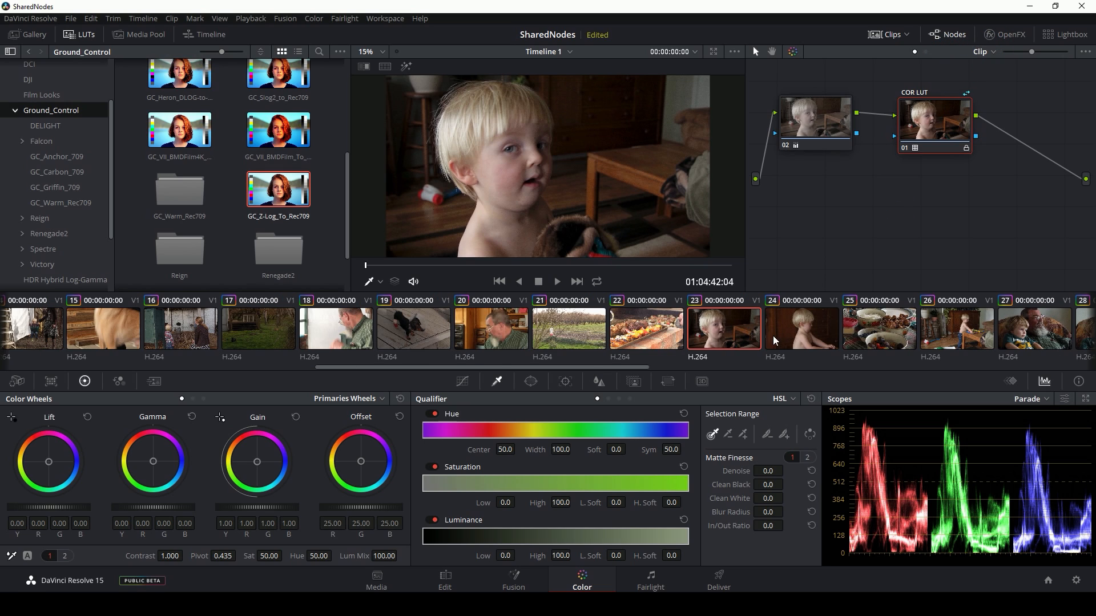